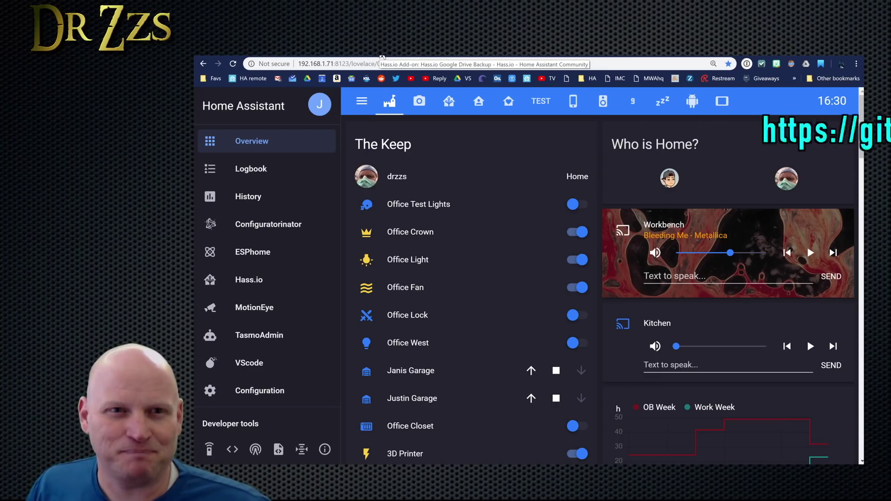
- Copy the hassio-google-drive-backup repository address from step 1 of the add-on's GitHub readme
click(382, 57)
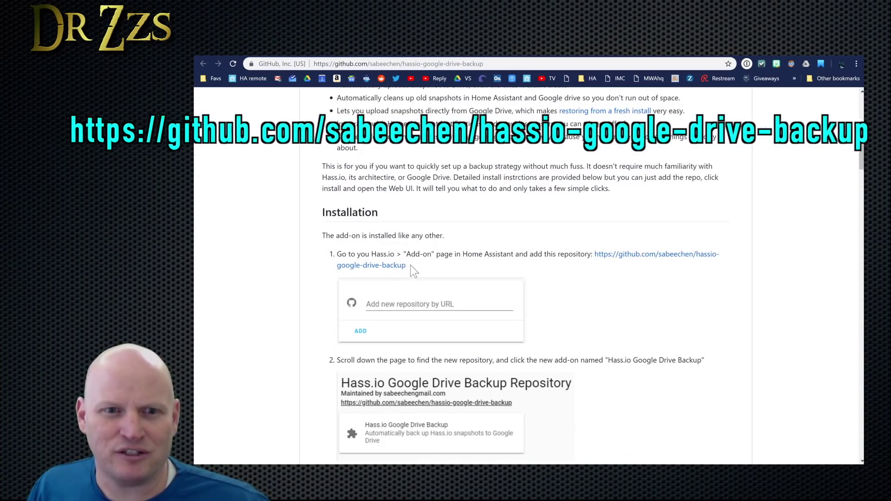
drag(411, 266, 599, 260)
right_click(598, 256)
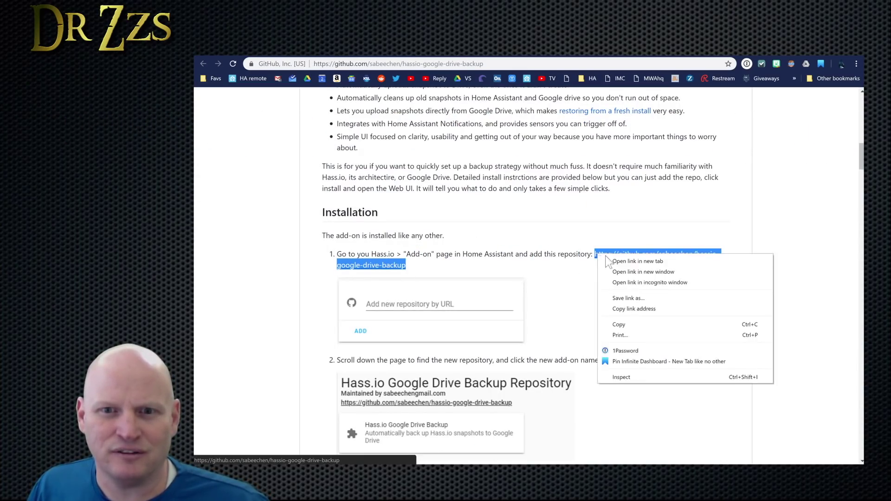
click(648, 324)
- Paste the copied repository URL into the Hass.io add-on store and add it
click(215, 57)
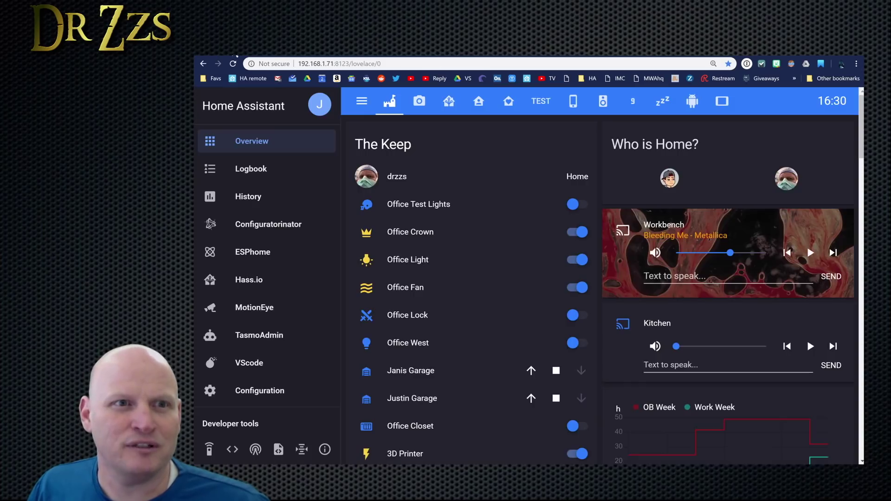
click(282, 282)
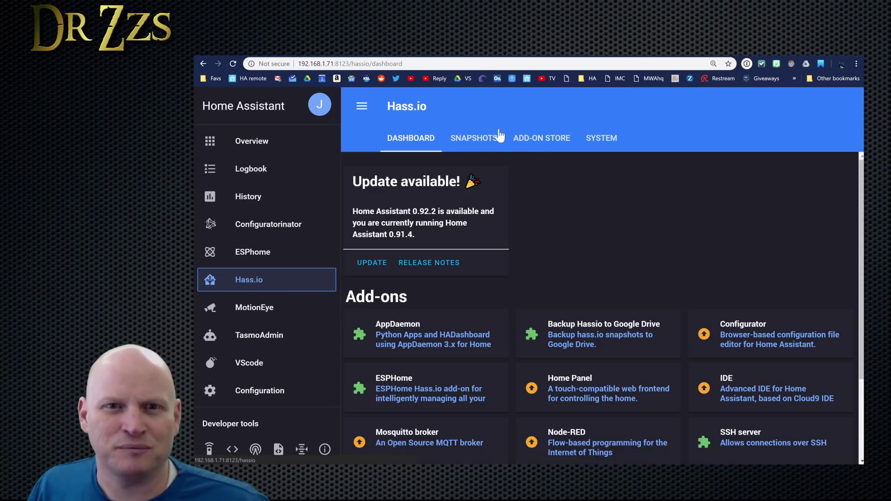
click(534, 140)
click(576, 320)
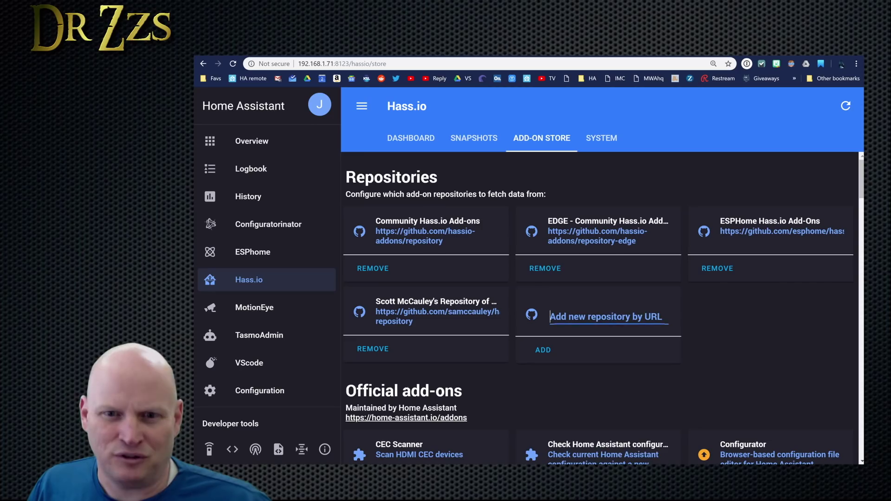
right_click(575, 319)
click(614, 391)
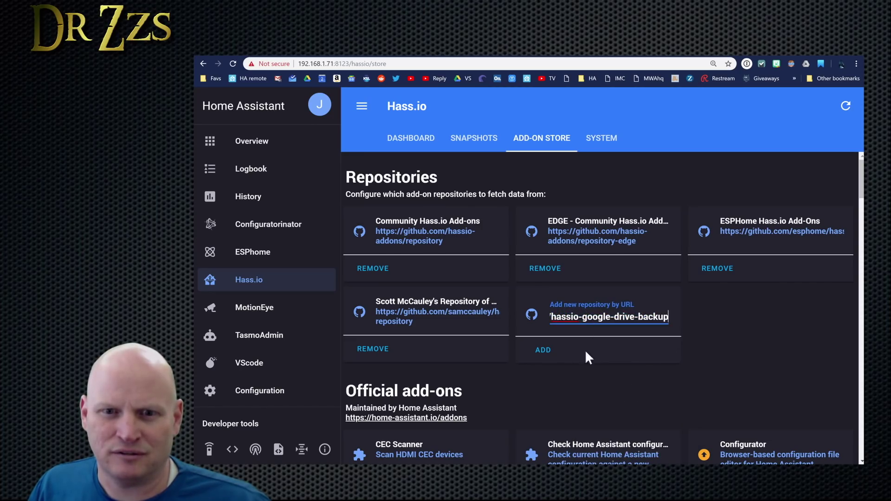
click(542, 351)
scroll(618, 315, down, 20)
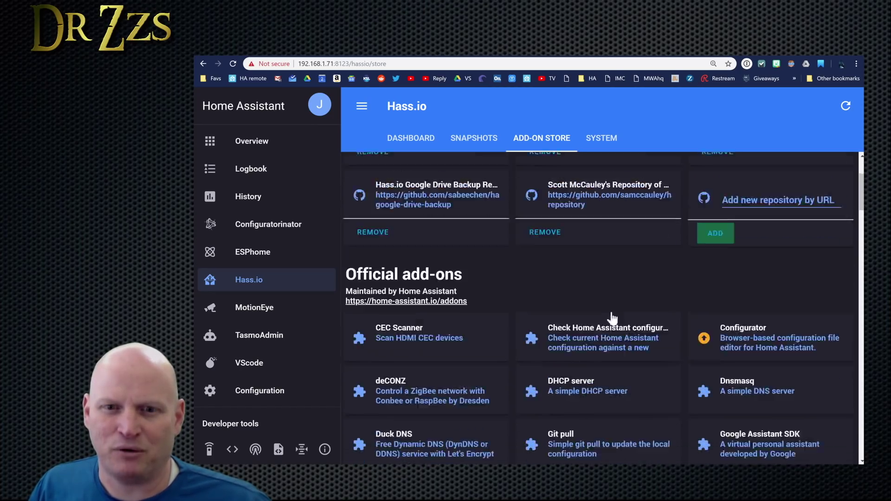
scroll(631, 293, down, 20)
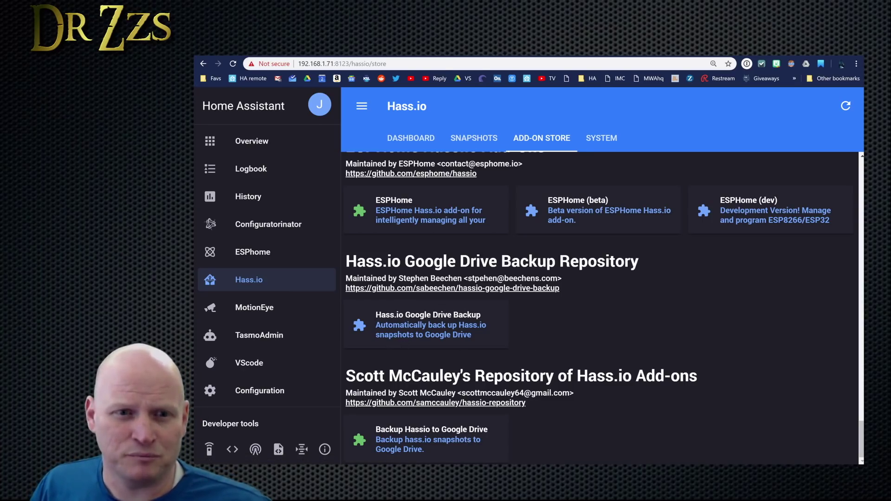
- Open the Hass.io Google Drive Backup 0.94 details page, then return to its GitHub readme
click(427, 324)
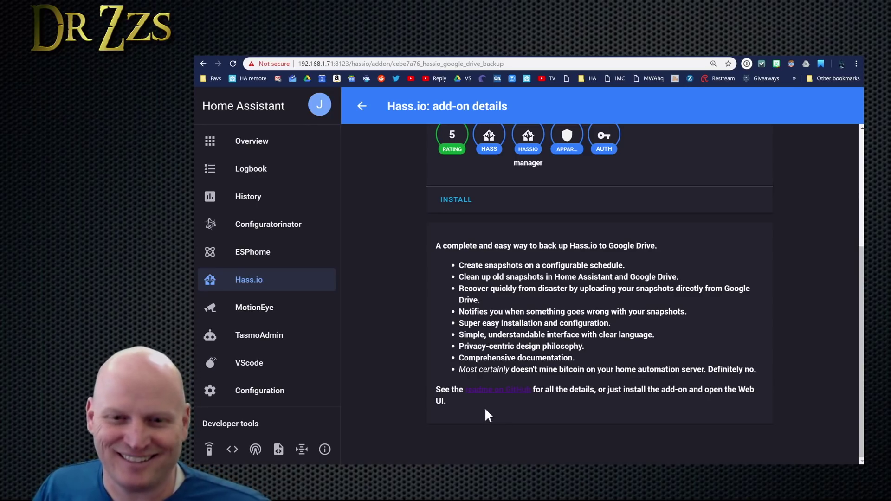
scroll(486, 410, up, 4)
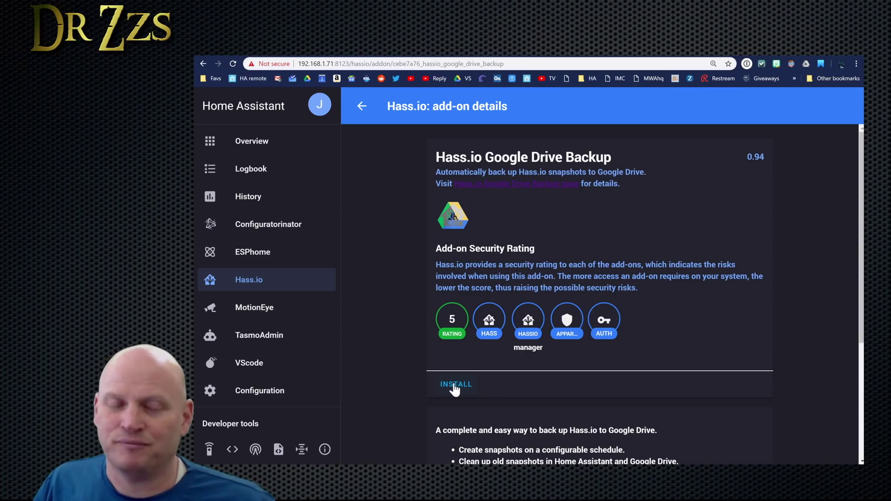
key(ctrl+Tab)
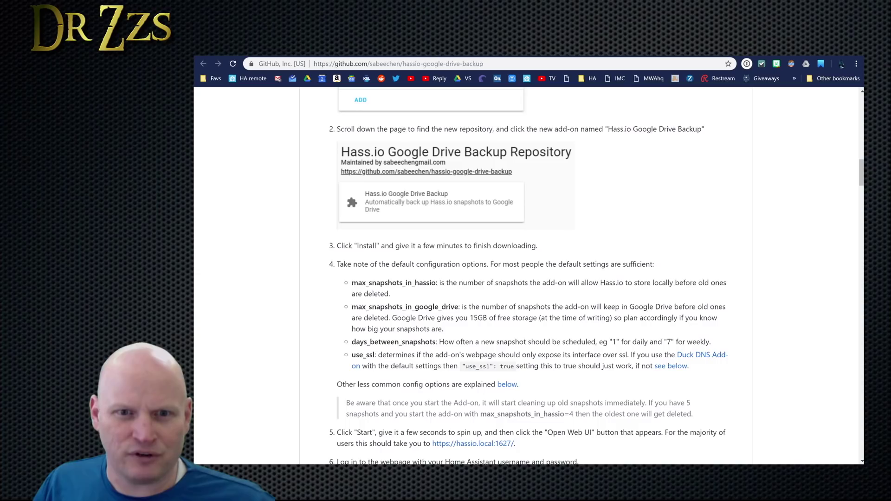
scroll(679, 234, down, 1)
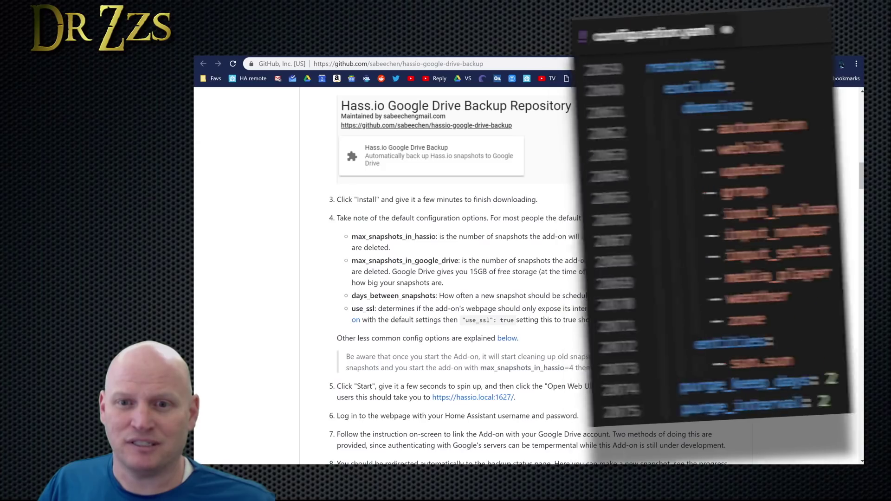
scroll(529, 279, down, 1)
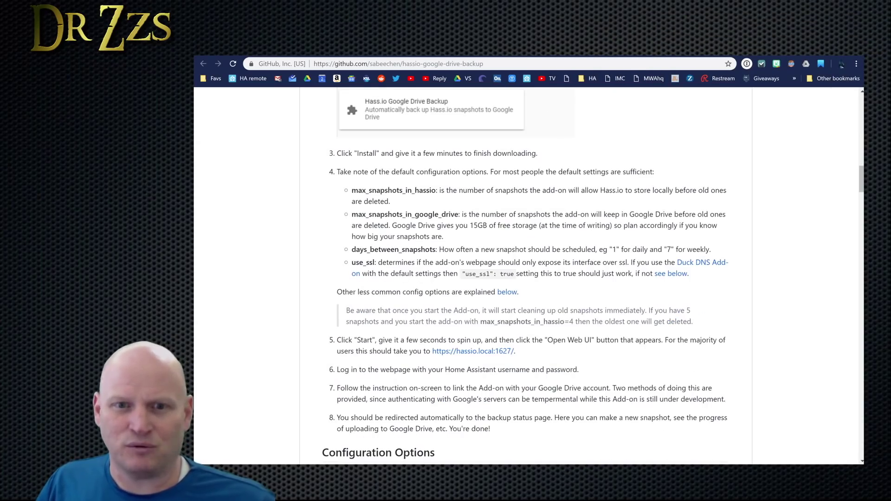
scroll(564, 269, down, 1)
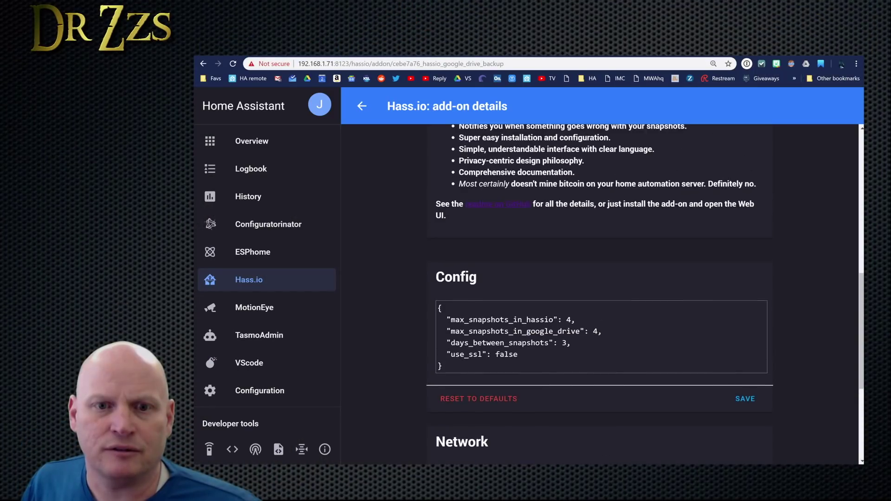
- Save the add-on Config with days_between_snapshots 1 and max_snapshots_in_hassio 2
scroll(599, 288, down, 2)
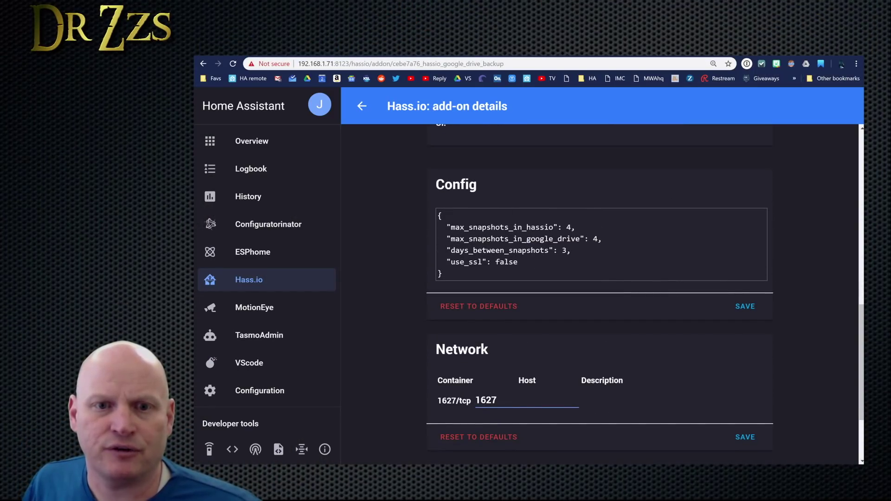
click(570, 251)
key(BackSpace)
text(1)
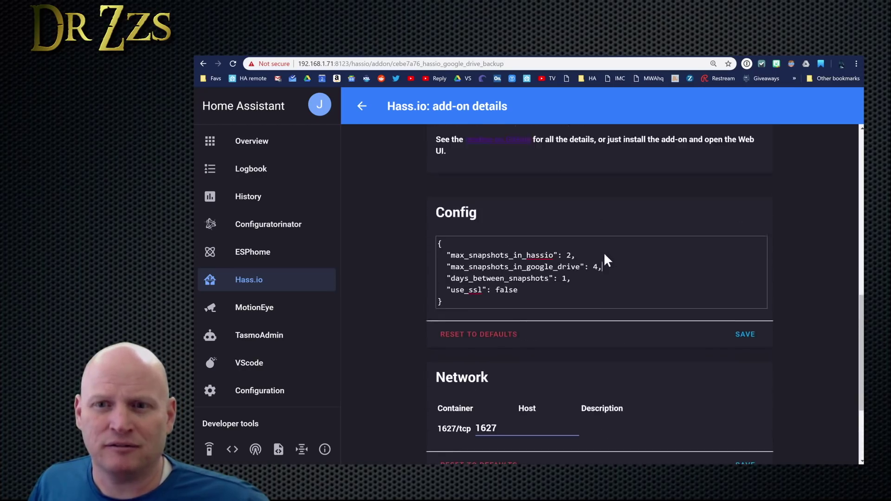
scroll(604, 253, up, 3)
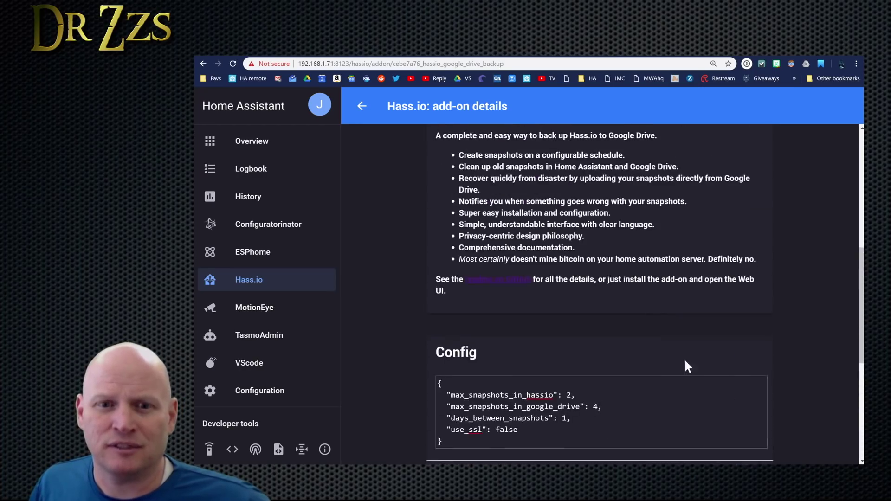
scroll(766, 404, down, 2)
click(745, 383)
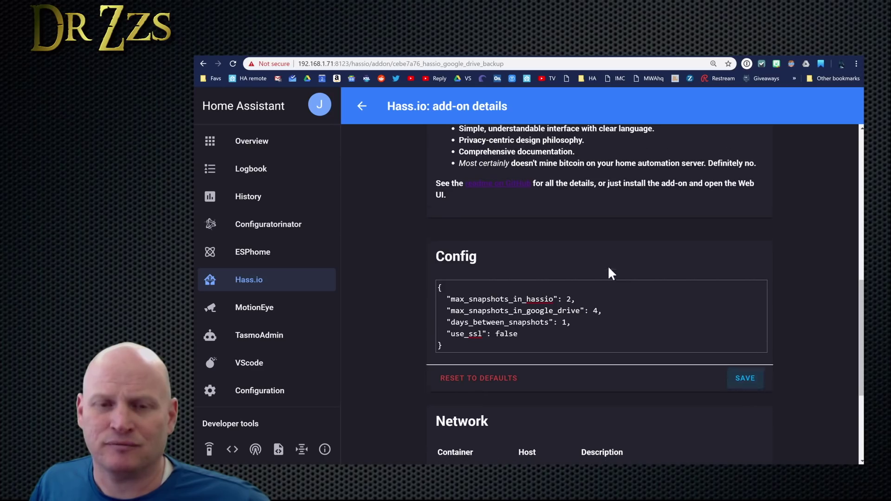
scroll(609, 273, up, 3)
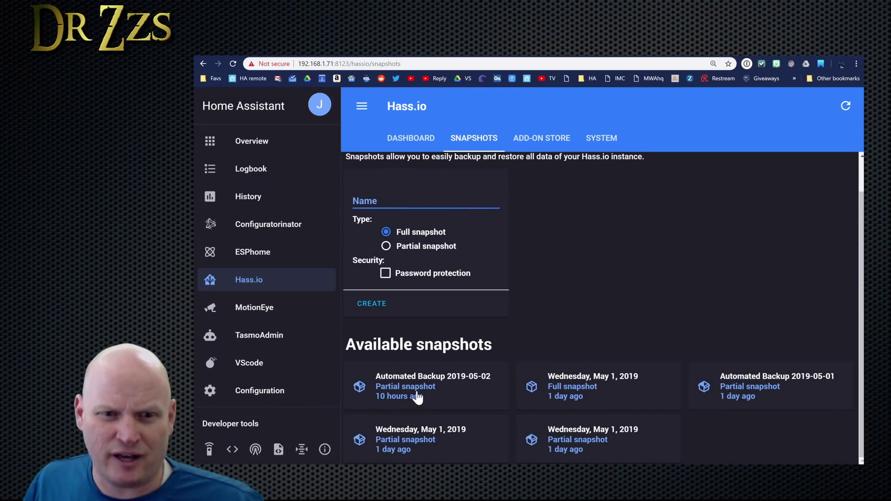
- Create a full snapshot, then return to the Hass.io Dashboard's installed add-ons
click(376, 306)
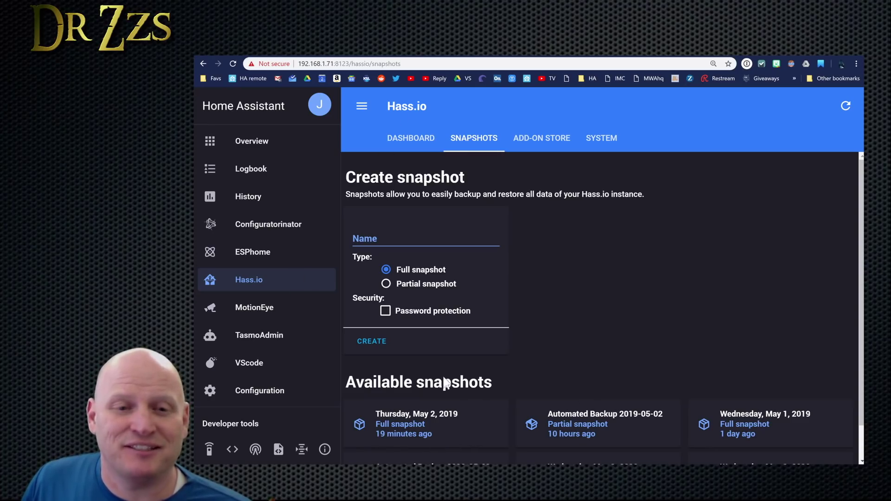
click(264, 289)
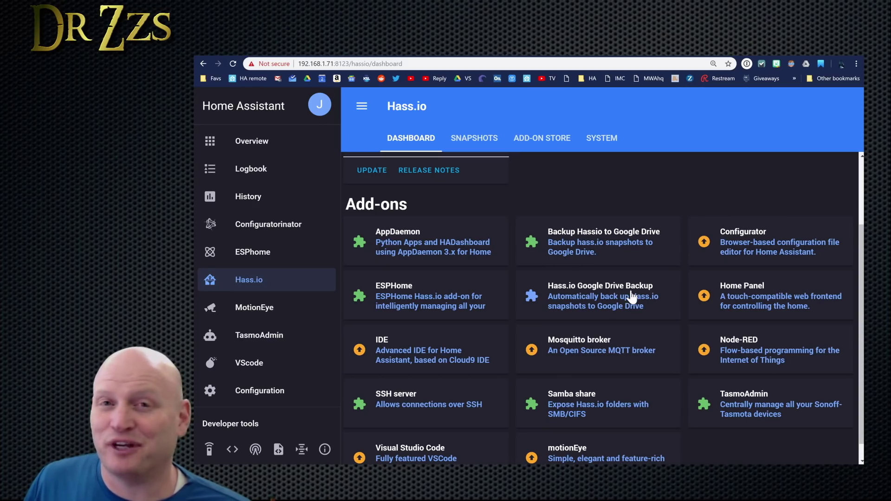
- Start the Google Drive Backup add-on, refresh its log to confirm startup, and open its web UI
click(616, 299)
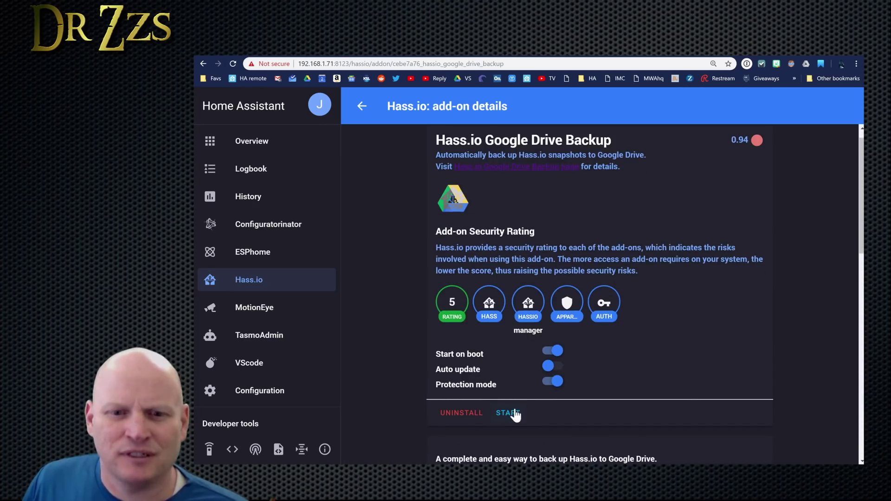
click(511, 413)
scroll(650, 363, down, 12)
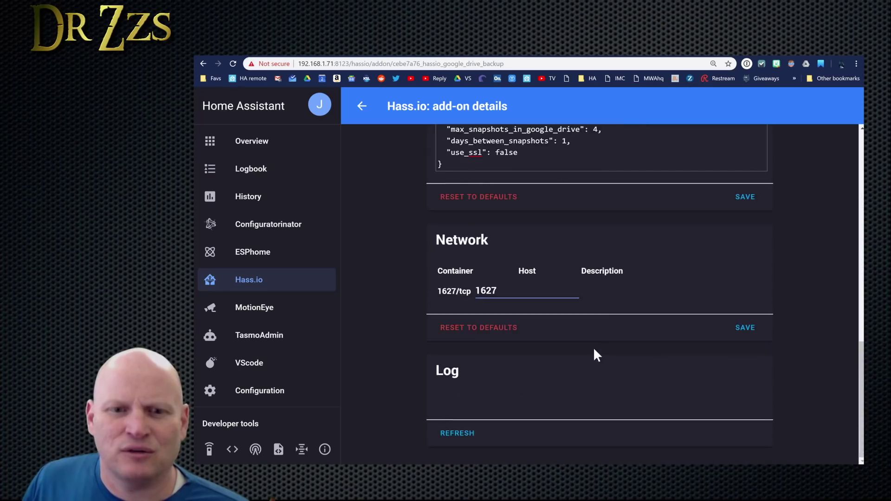
click(456, 433)
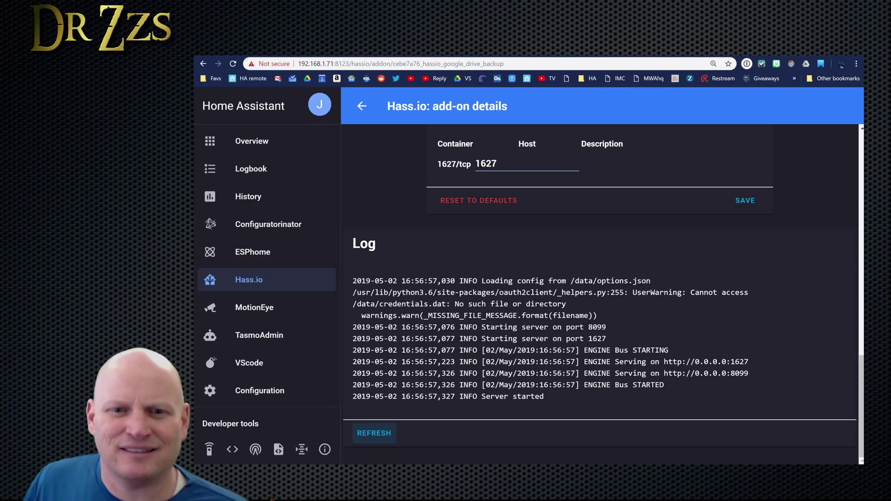
scroll(673, 348, up, 10)
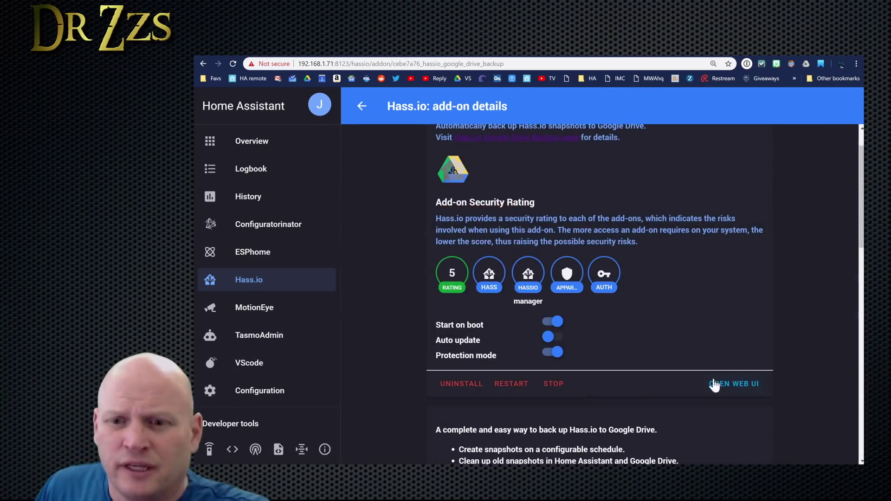
click(738, 390)
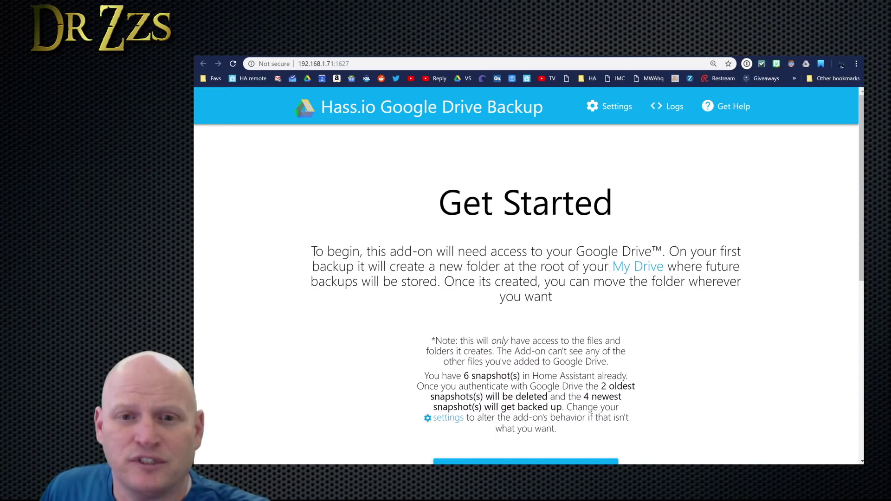
- Begin Google Drive authentication from the add-on's Get Started page showing six snapshots
scroll(669, 299, down, 3)
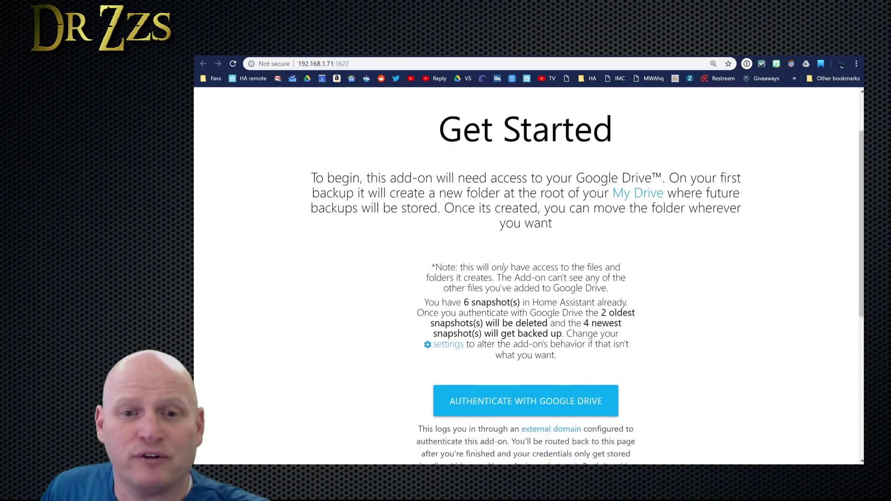
scroll(544, 296, down, 1)
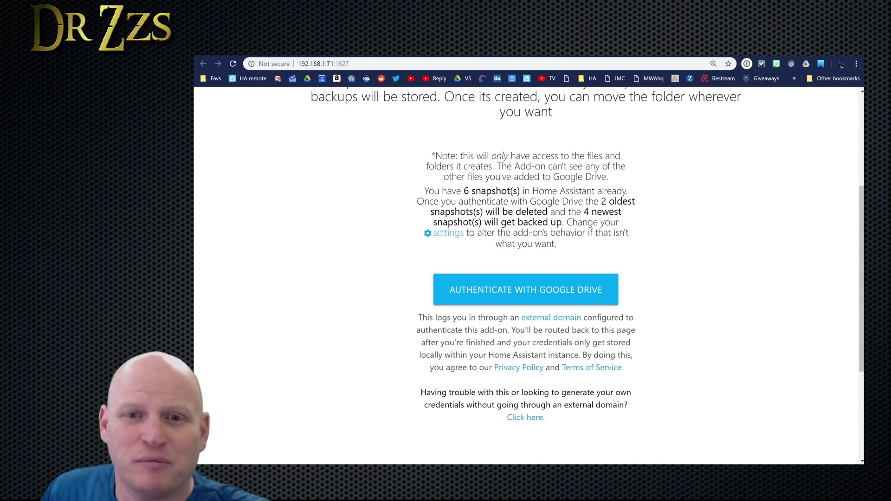
scroll(511, 246, down, 3)
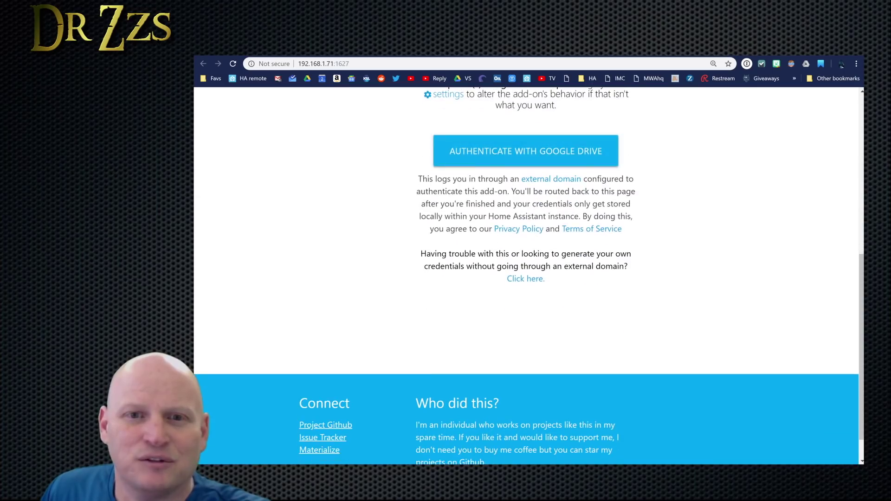
click(493, 160)
- Pick the Google account, allow Drive access, and inspect the HTTP 400 'Error while backing up' traceback
click(493, 258)
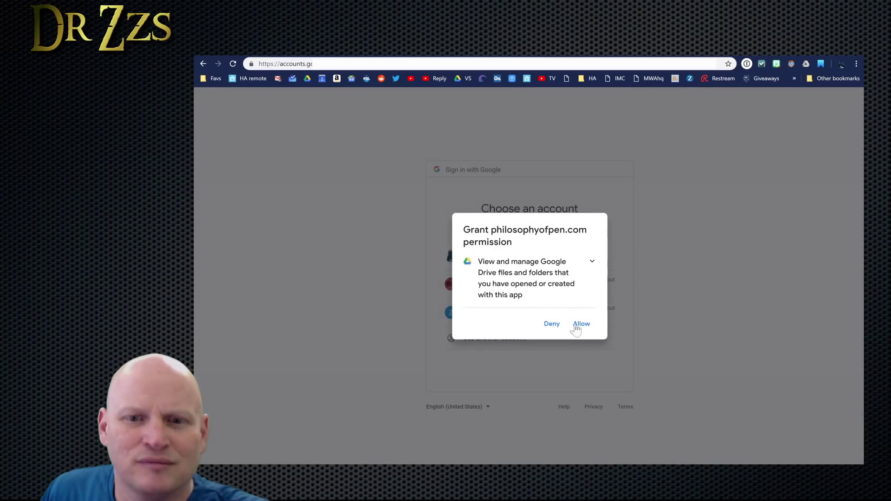
click(585, 326)
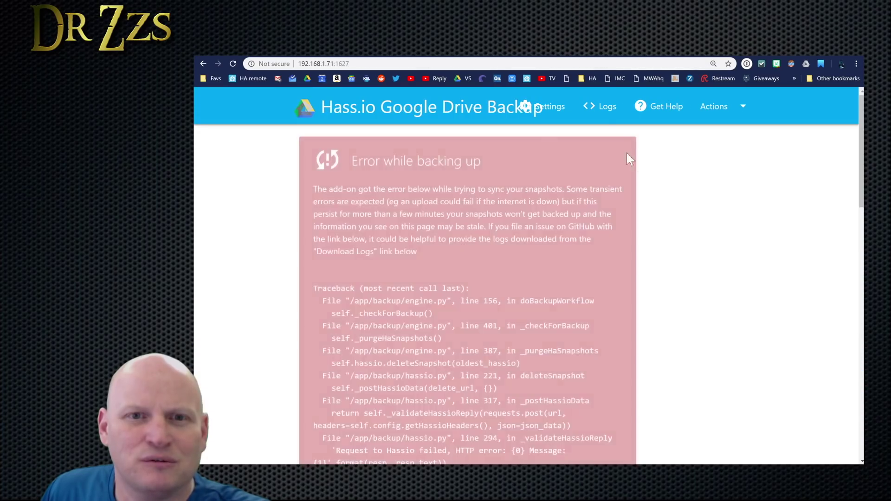
scroll(628, 158, down, 2)
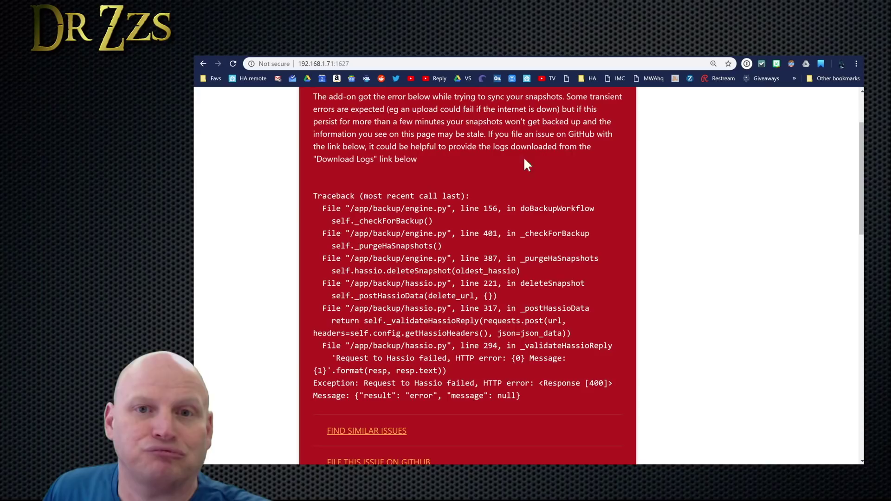
scroll(526, 160, down, 1)
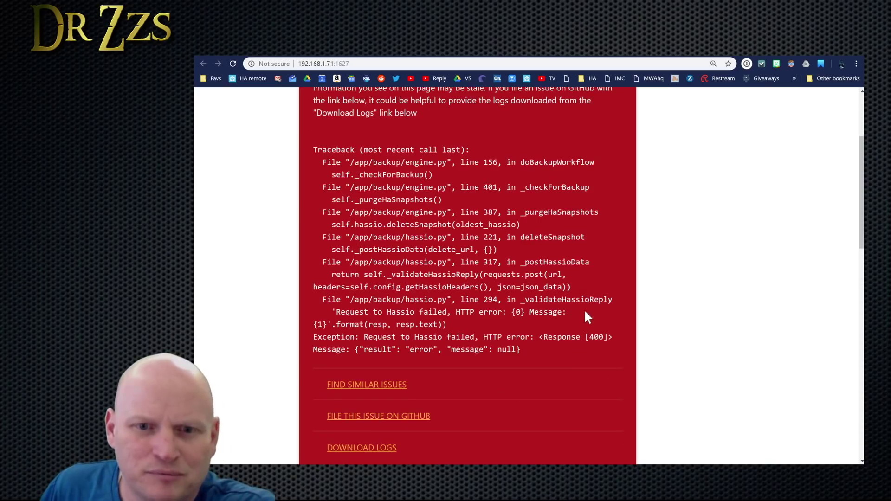
drag(584, 312, 314, 312)
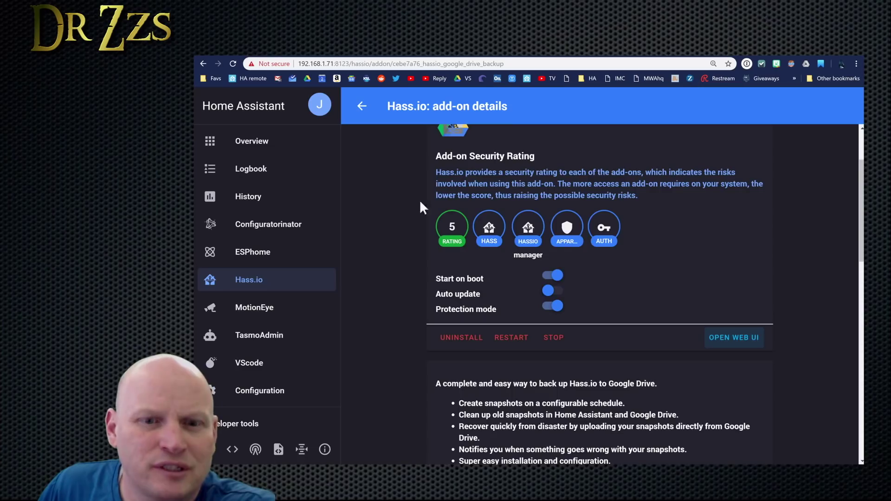
scroll(420, 207, down, 10)
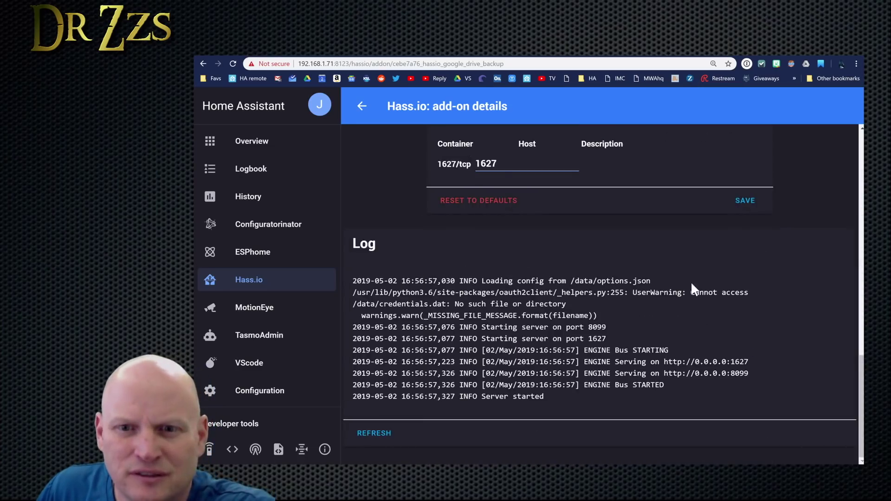
- Highlight the missing-credentials warning in the add-on log
drag(566, 305, 557, 292)
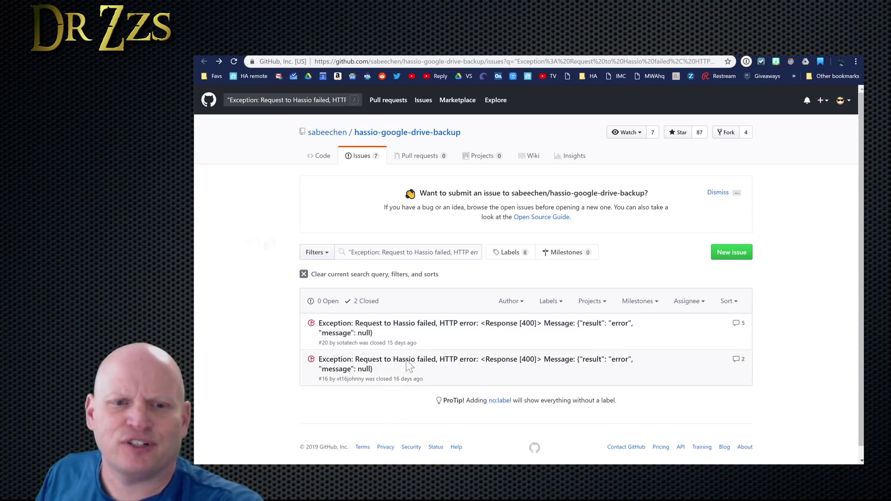
- Read closed GitHub issue #20, where the reporter fixed the same error by rebooting
click(456, 325)
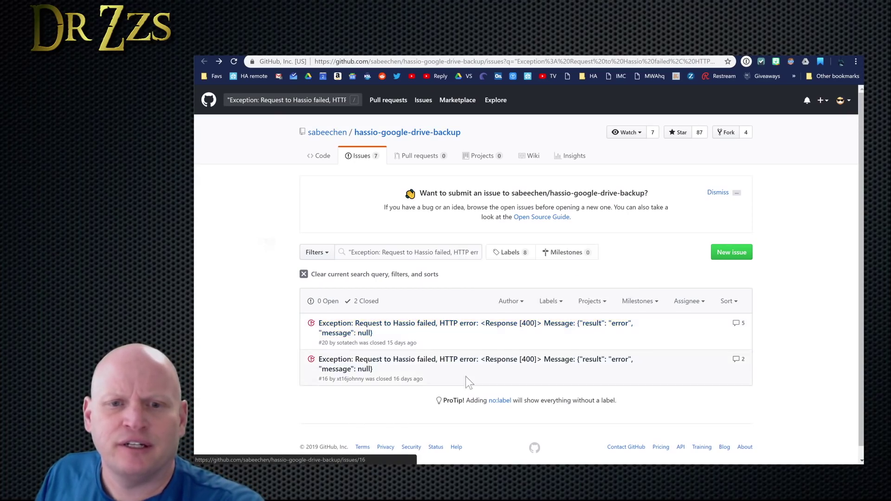
scroll(560, 325, down, 10)
scroll(559, 326, down, 5)
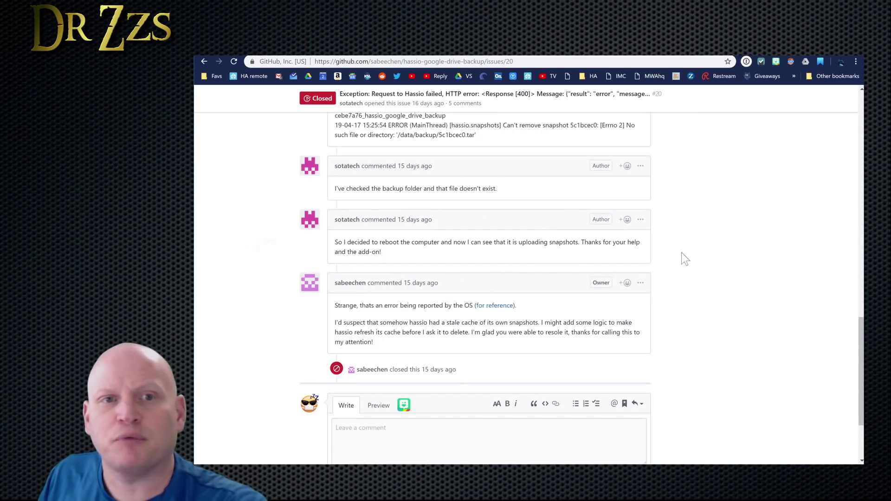
scroll(692, 327, up, 20)
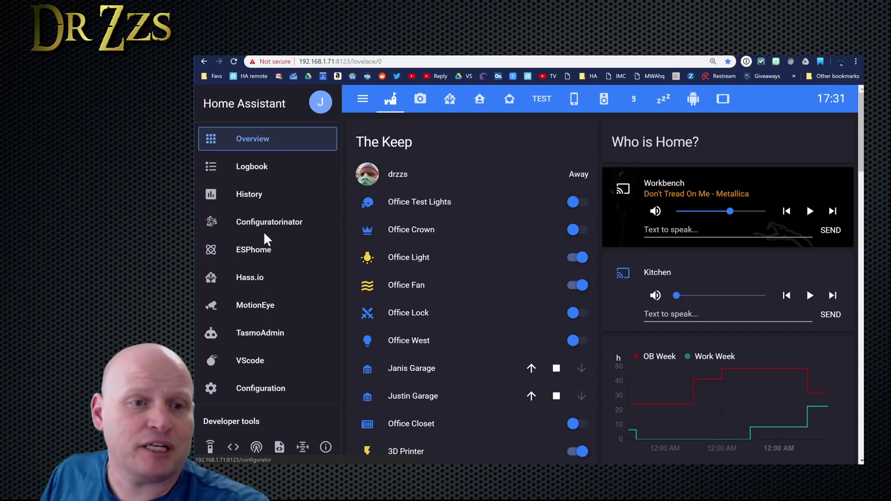
- Open the Google Drive Backup add-on's web UI from the Hass.io dashboard
click(253, 277)
click(593, 259)
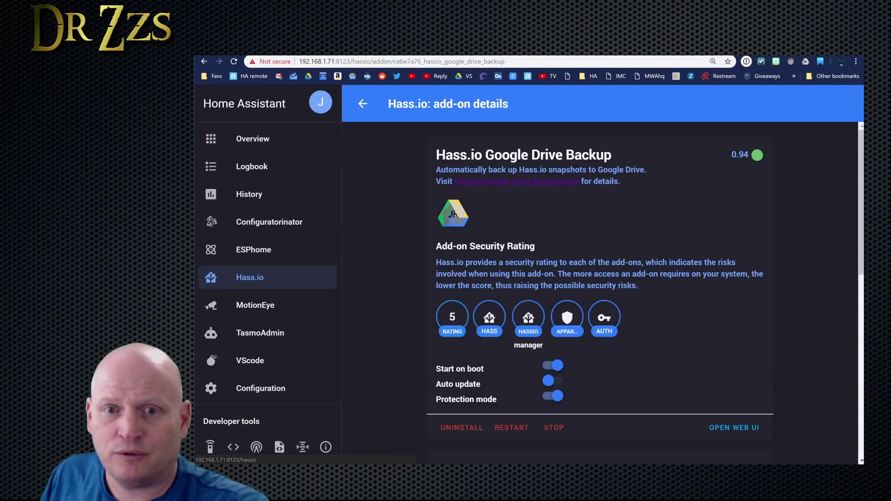
scroll(672, 304, down, 1)
click(737, 334)
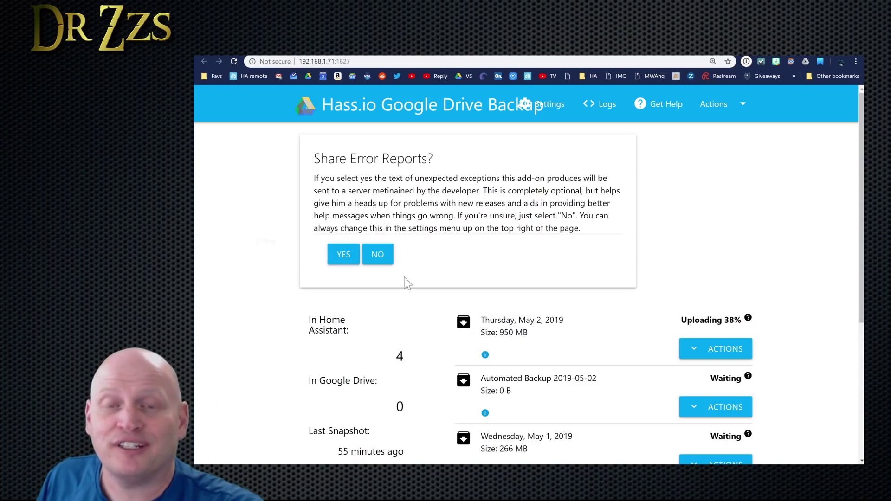
- Agree to share error reports, then let all four snapshots upload to Google Drive
mouse_move(748, 318)
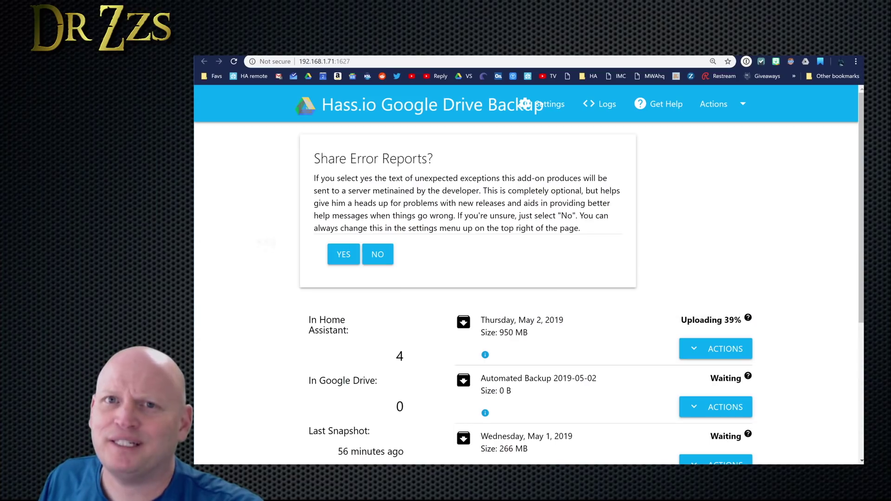
click(343, 254)
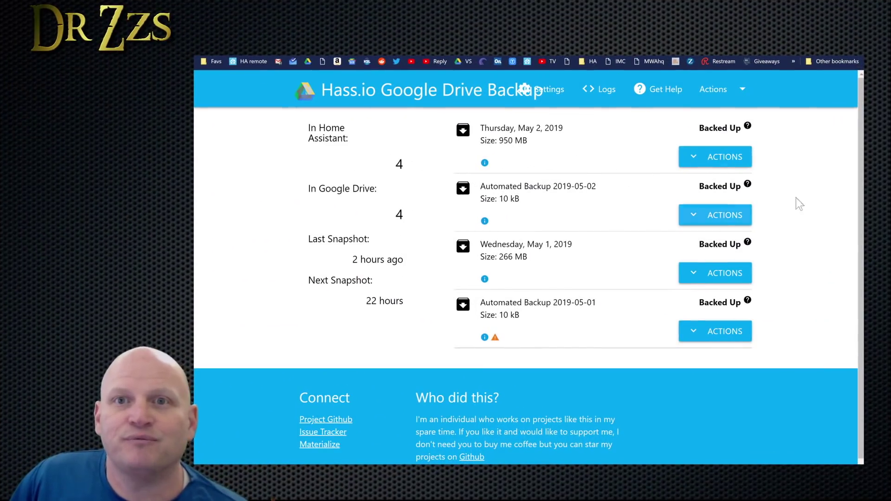
click(692, 214)
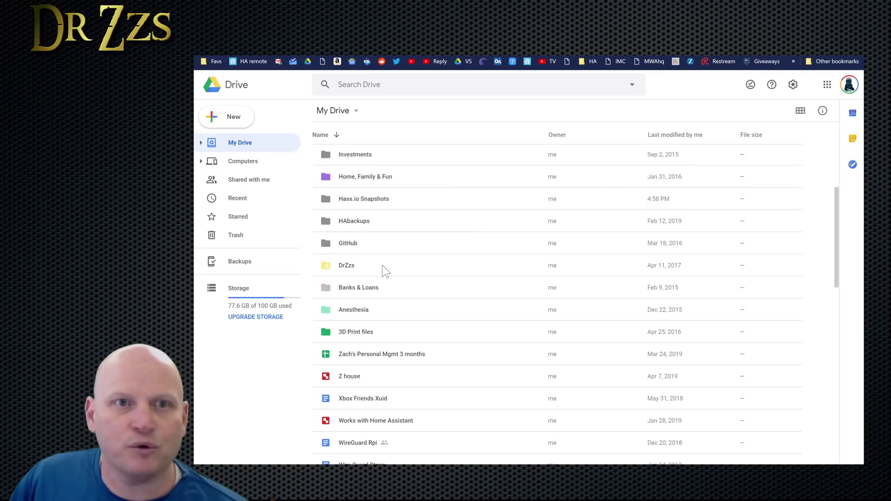
- Open the Hass.io Snapshots folder in My Drive to check the four snapshot .tar files
scroll(383, 266, down, 3)
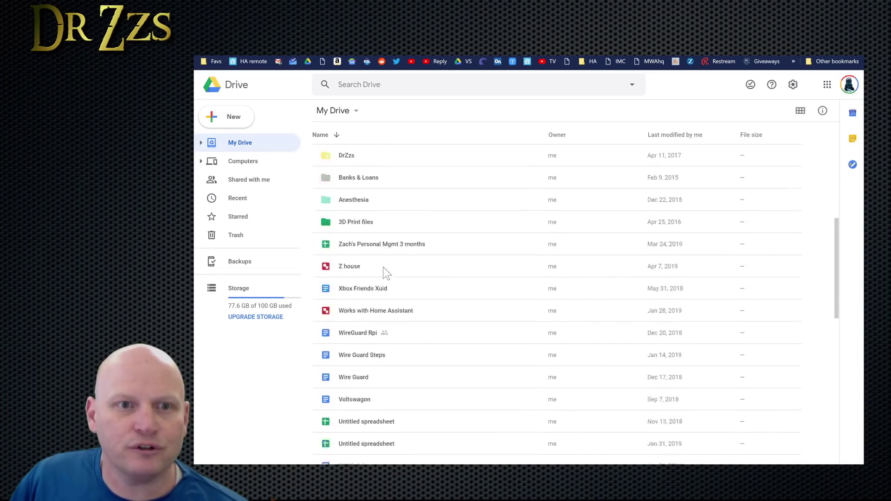
scroll(385, 264, up, 2)
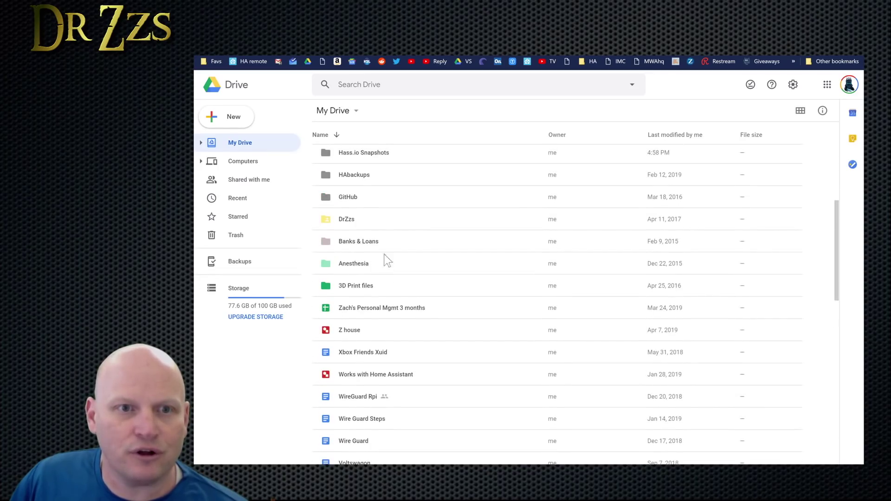
double_click(363, 154)
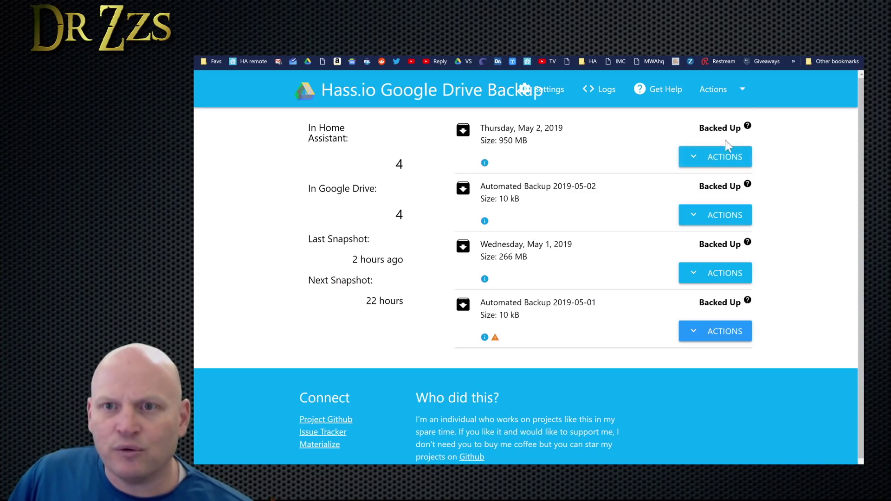
- Show the Delete, Download, Restore and Never Delete actions for the May 2 snapshot
click(695, 160)
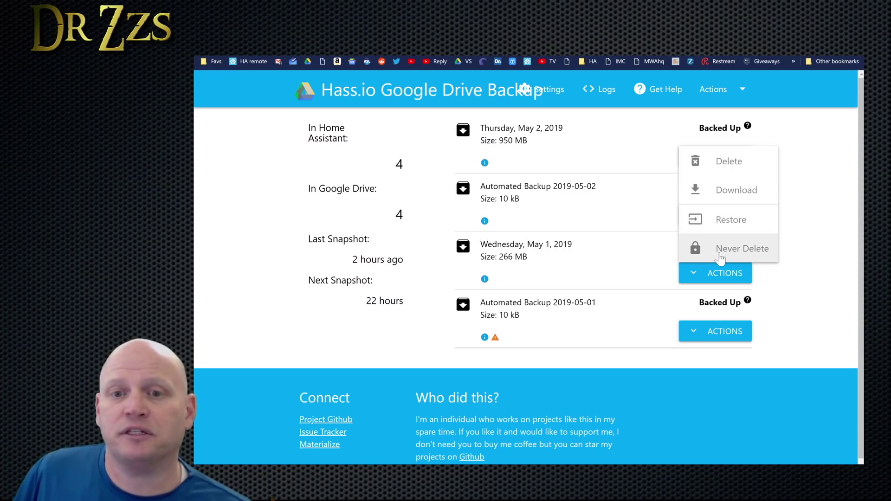
scroll(732, 332, down, 1)
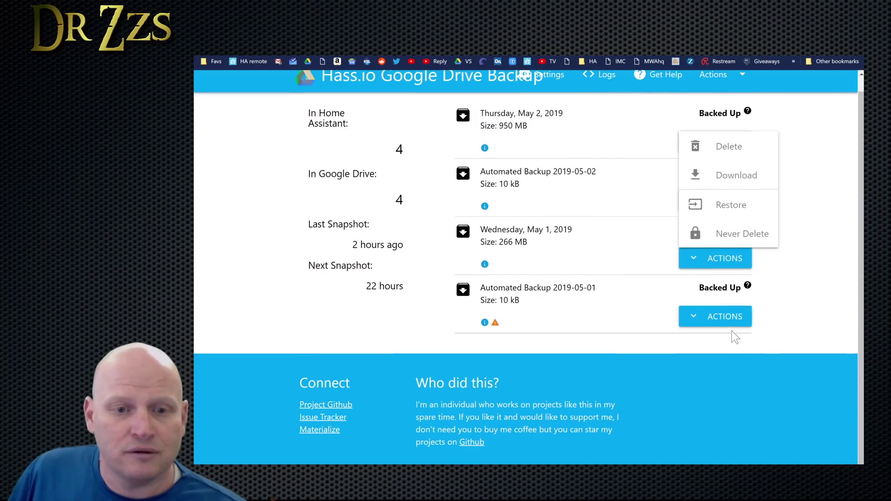
scroll(733, 334, up, 1)
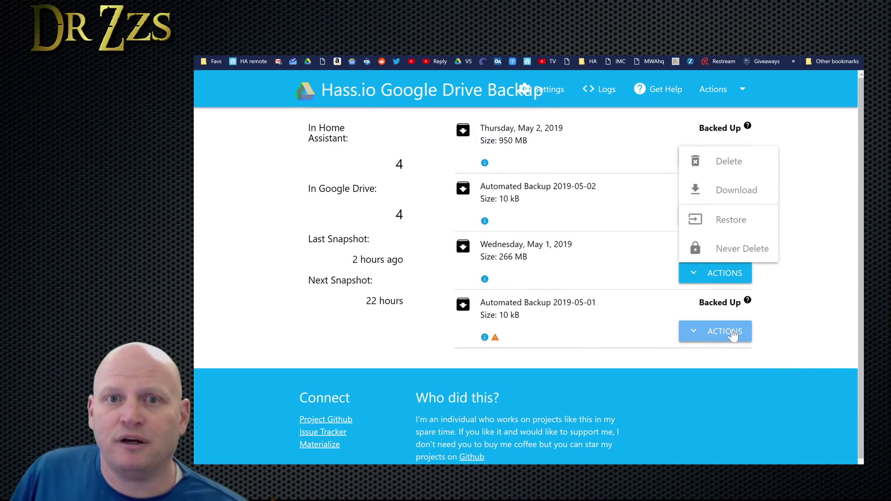
- Read the README's Configuration Options note on config json, then return to the backup status tab
click(822, 221)
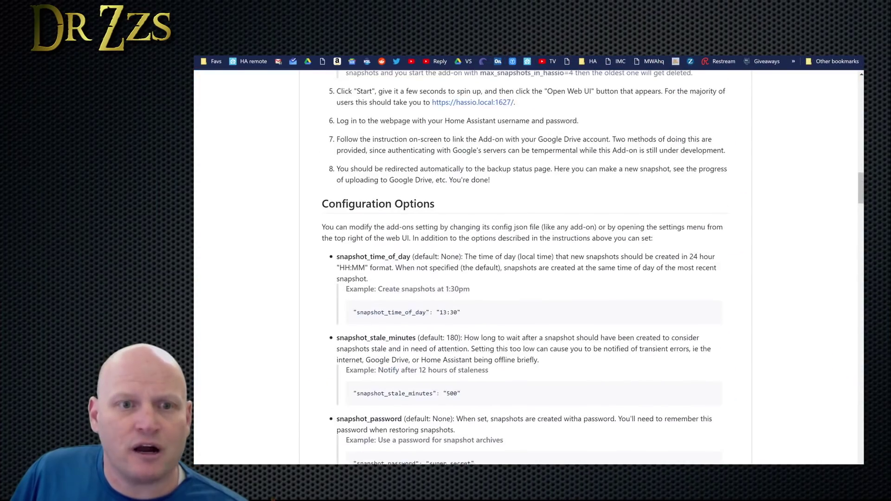
scroll(646, 337, down, 2)
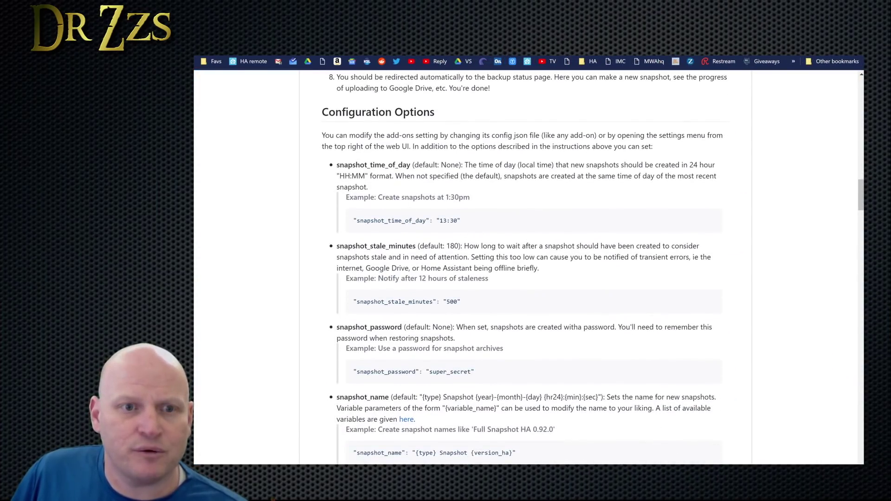
scroll(529, 266, down, 1)
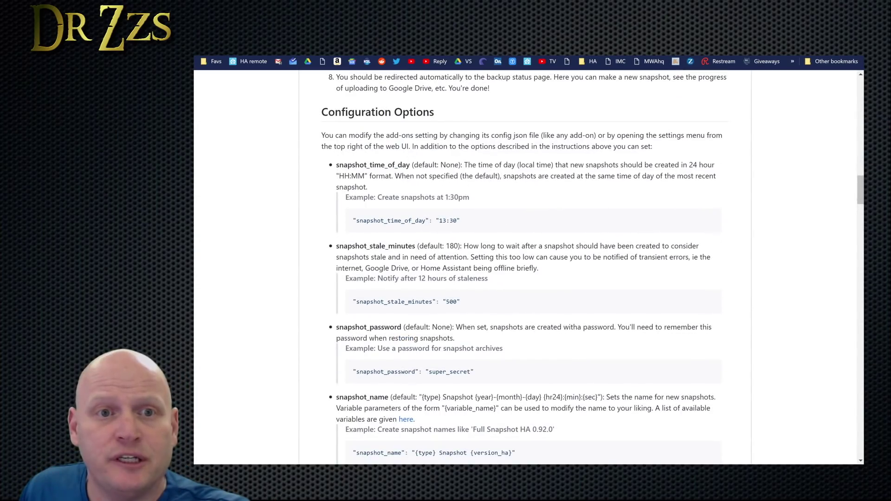
drag(389, 136, 527, 135)
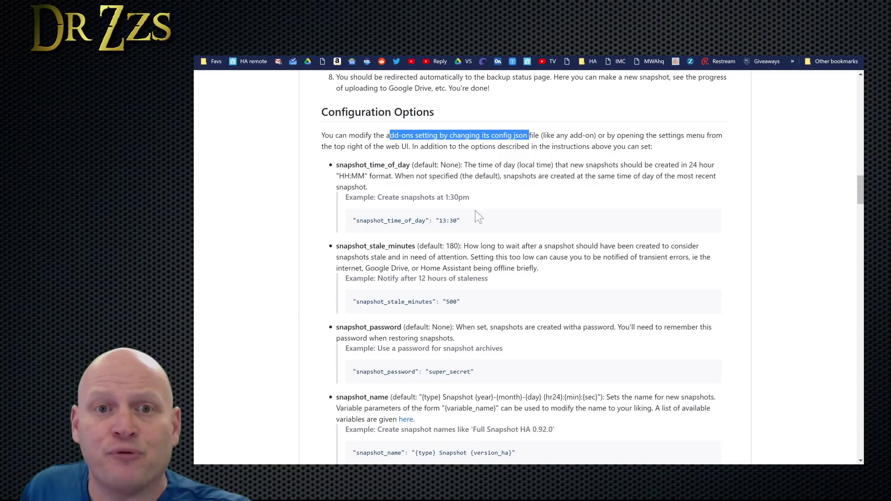
key(ctrl+Tab)
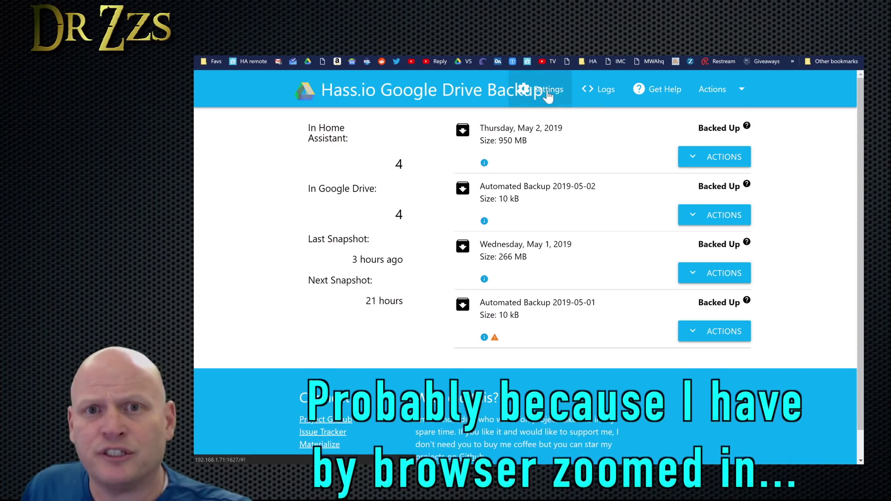
- In Settings, set Snapshots in Home Assistant to 2 and snapshot time of day to 06:00
click(550, 95)
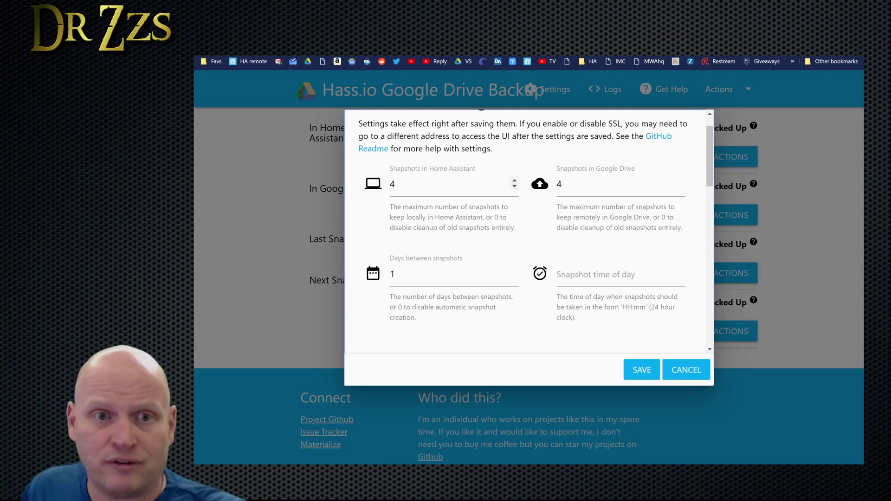
double_click(392, 183)
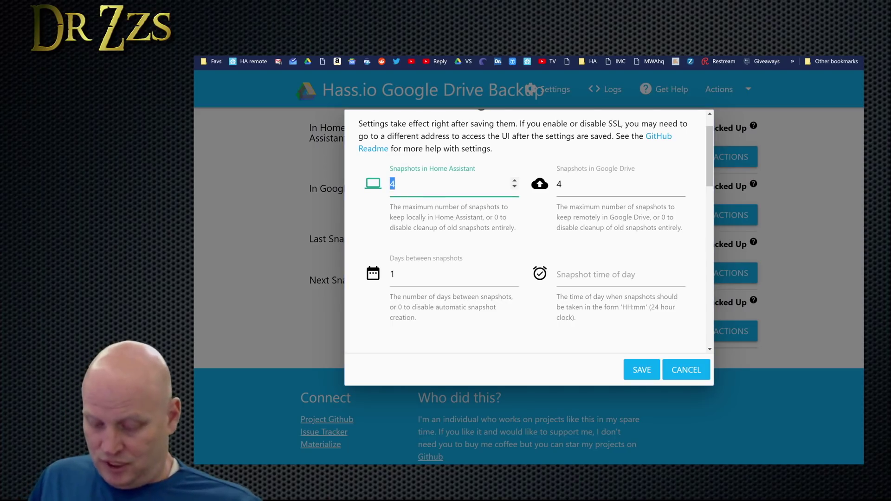
text(2)
click(561, 259)
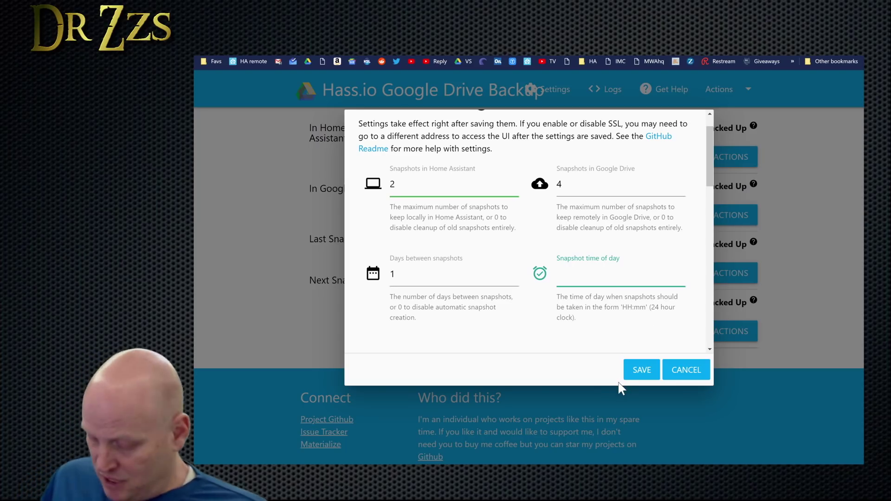
text(06)
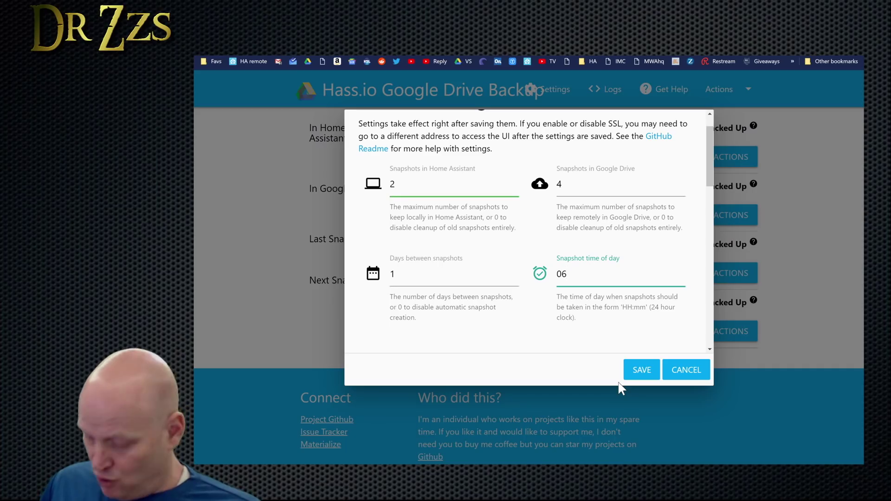
text(:00)
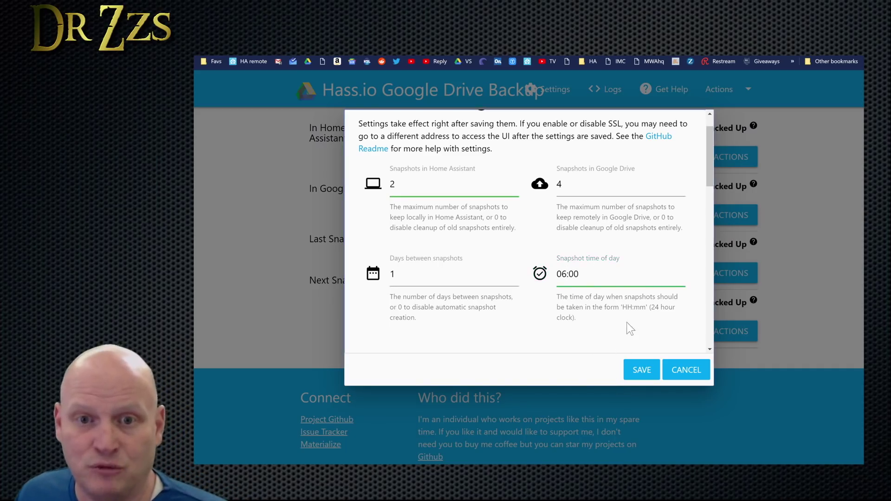
- Tick Keep Generational Backups, revealing the daily, weekly (Monday), monthly and yearly retention fields
scroll(626, 322, down, 3)
scroll(576, 278, down, 1)
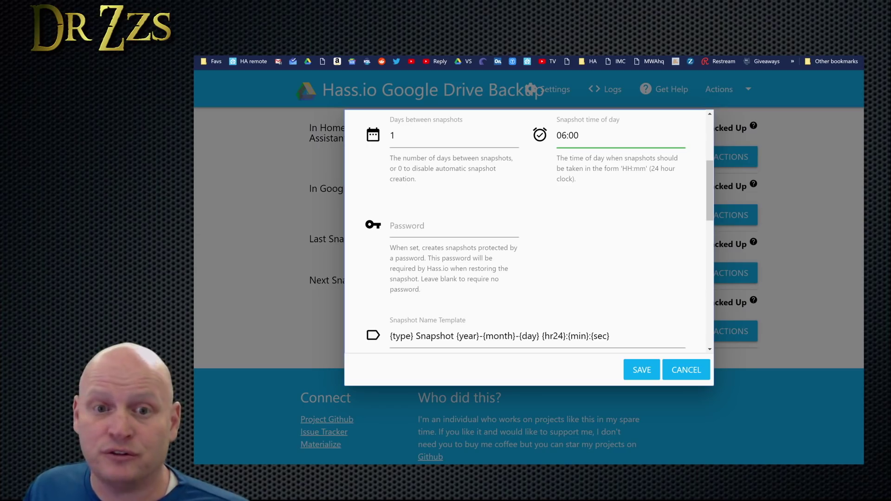
scroll(567, 225, down, 3)
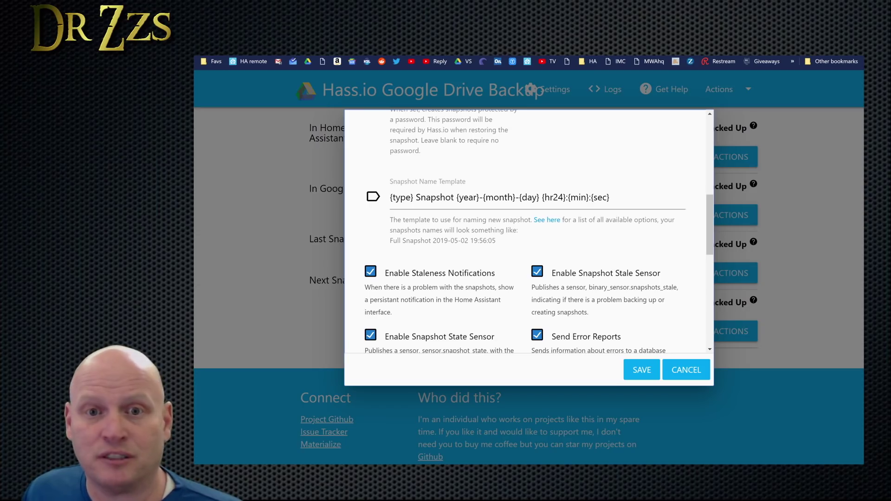
scroll(543, 224, down, 1)
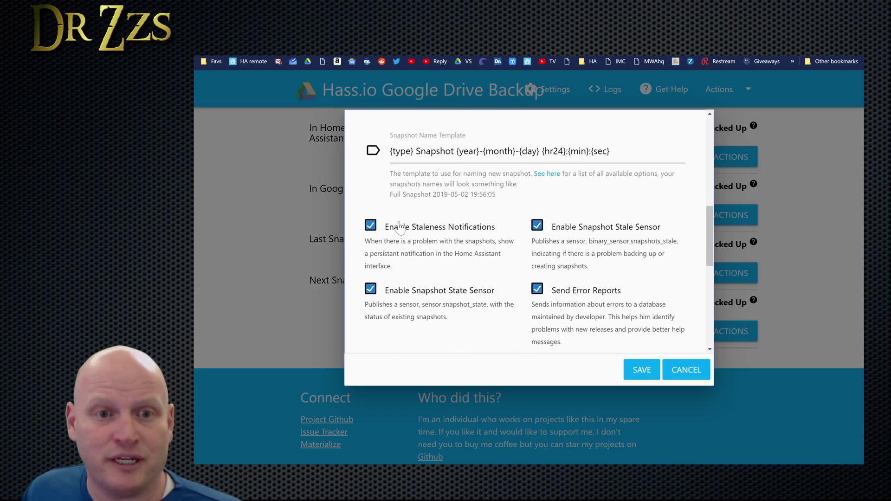
scroll(411, 237, down, 1)
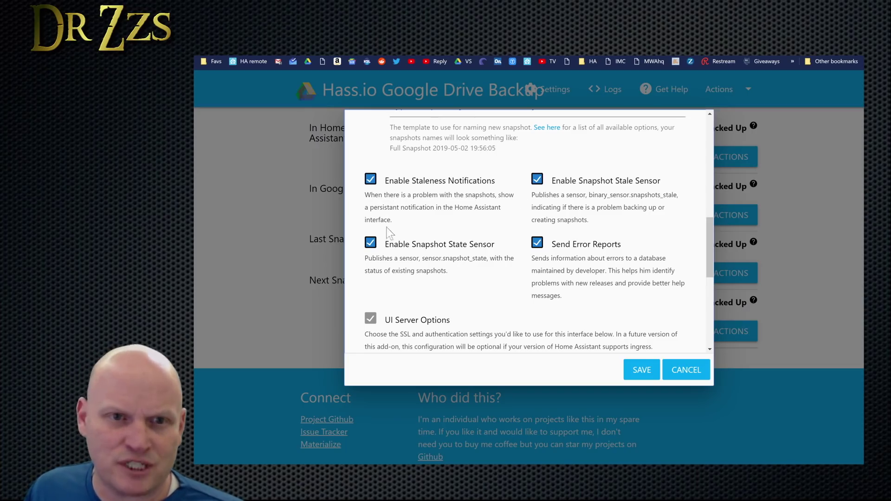
scroll(459, 148, down, 4)
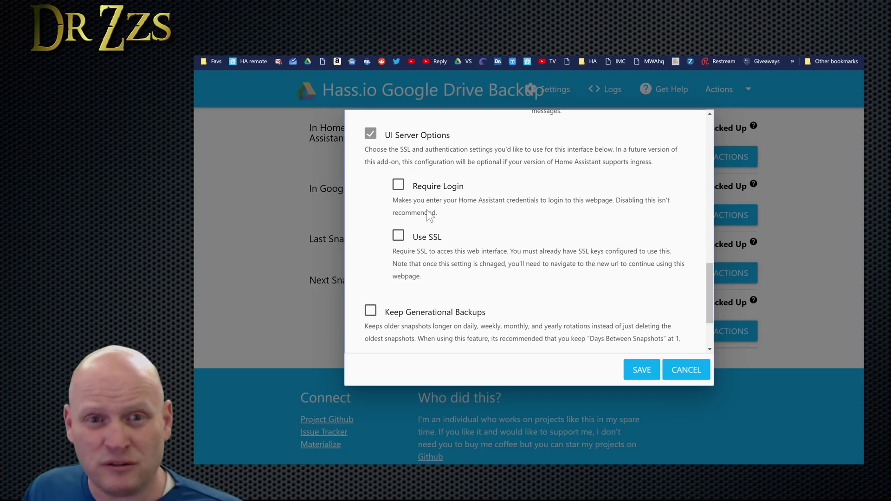
scroll(427, 243, down, 1)
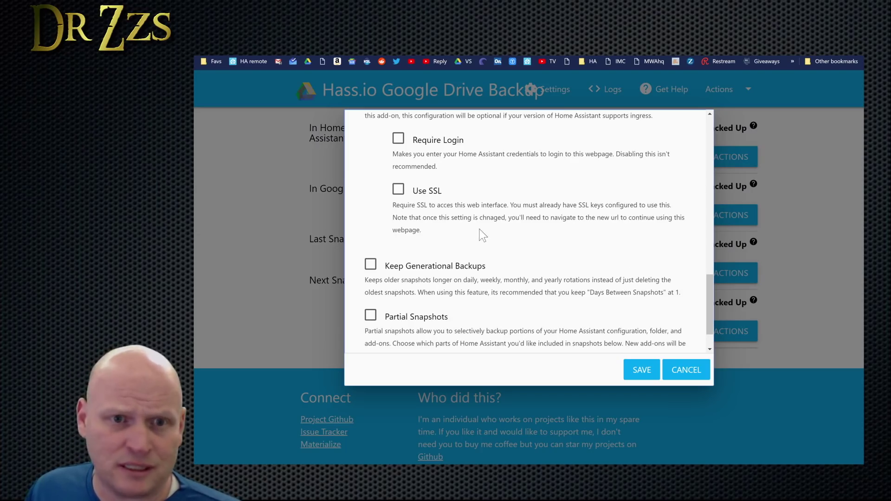
scroll(480, 215, down, 1)
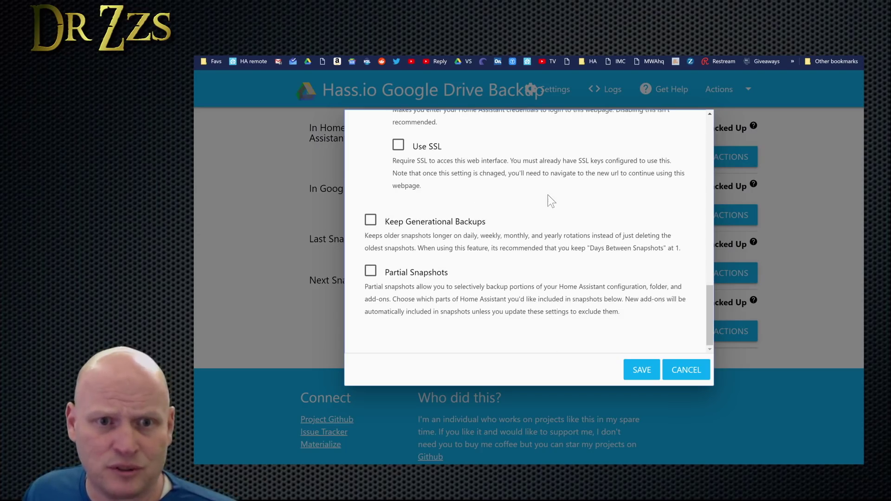
click(416, 224)
scroll(601, 231, down, 1)
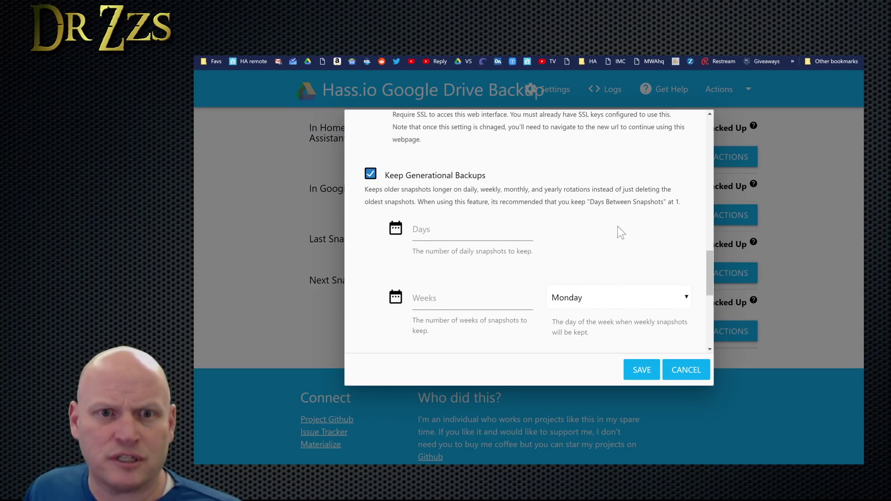
scroll(628, 253, down, 6)
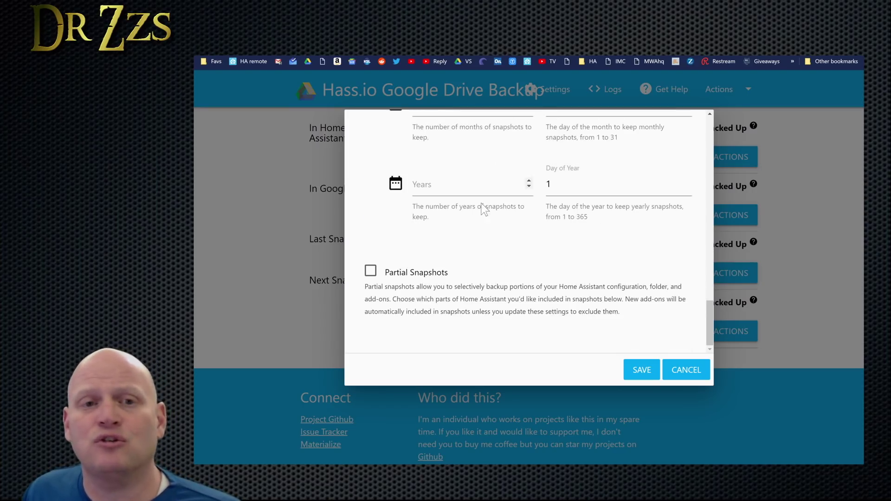
scroll(481, 207, up, 2)
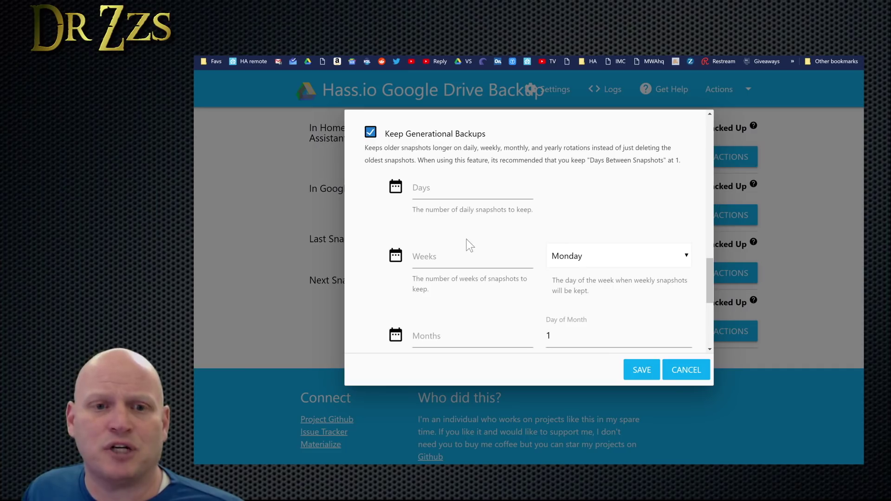
scroll(469, 245, down, 1)
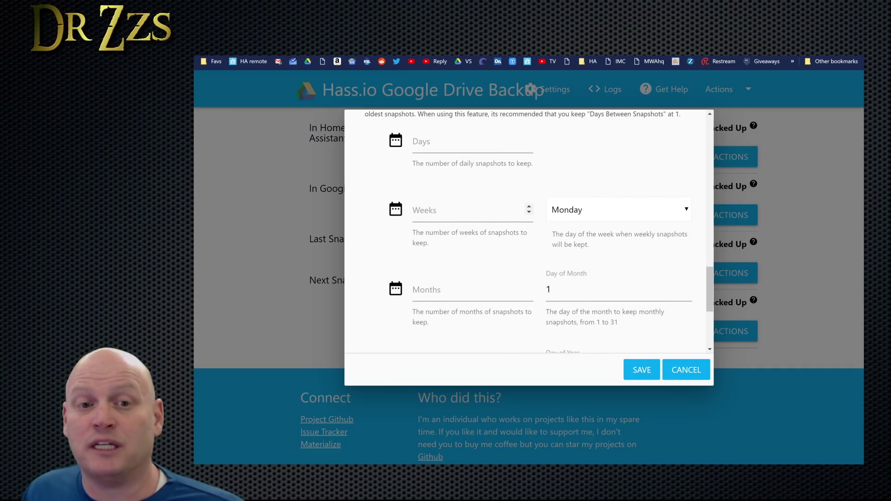
scroll(484, 203, down, 1)
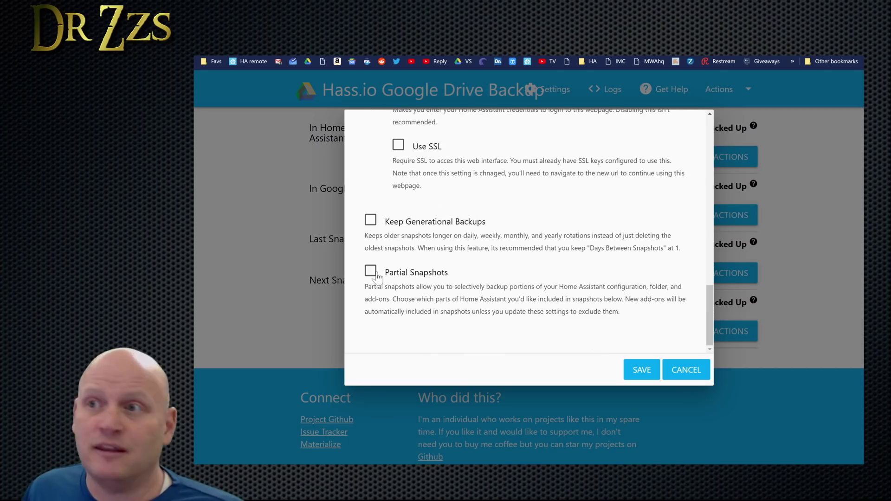
- Enable Partial Snapshots and exclude the Node-RED add-on from snapshots
click(371, 272)
scroll(372, 277, down, 1)
scroll(507, 253, down, 2)
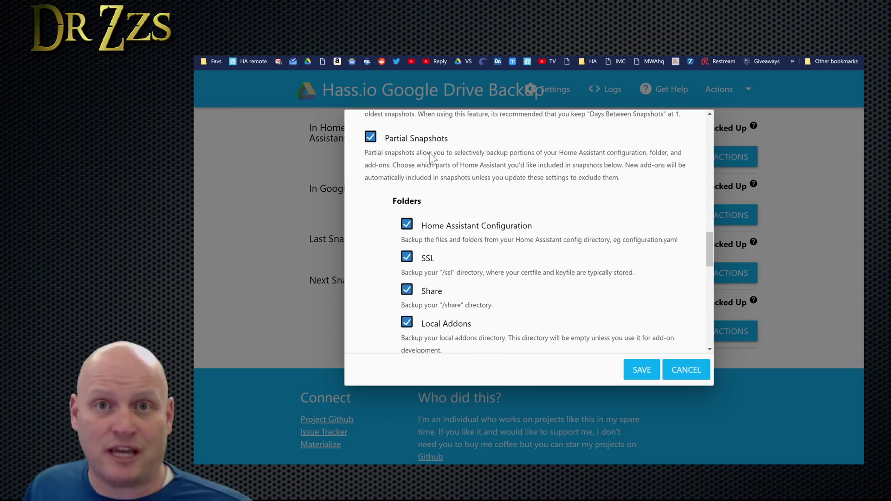
scroll(445, 177, down, 4)
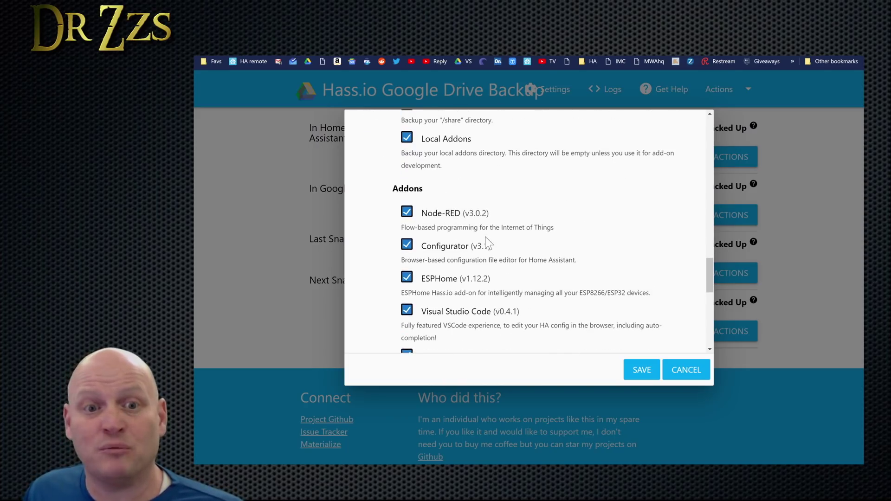
click(502, 219)
- Also exclude the SSH server and Home Panel add-ons, then save the settings
scroll(543, 233, down, 1)
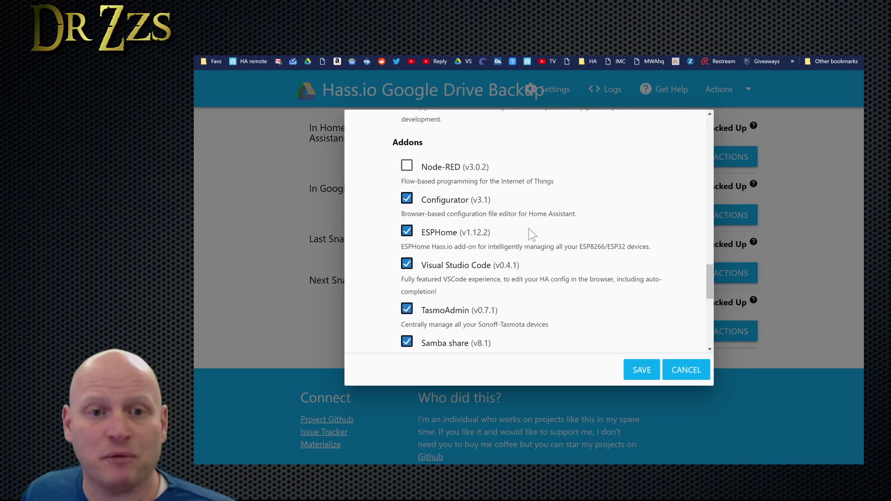
scroll(529, 228, down, 3)
click(408, 173)
click(408, 203)
scroll(409, 304, up, 5)
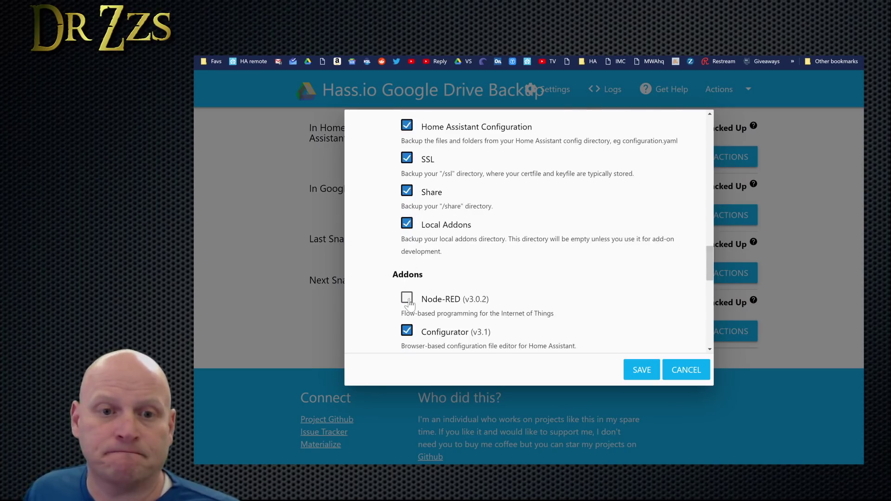
click(642, 370)
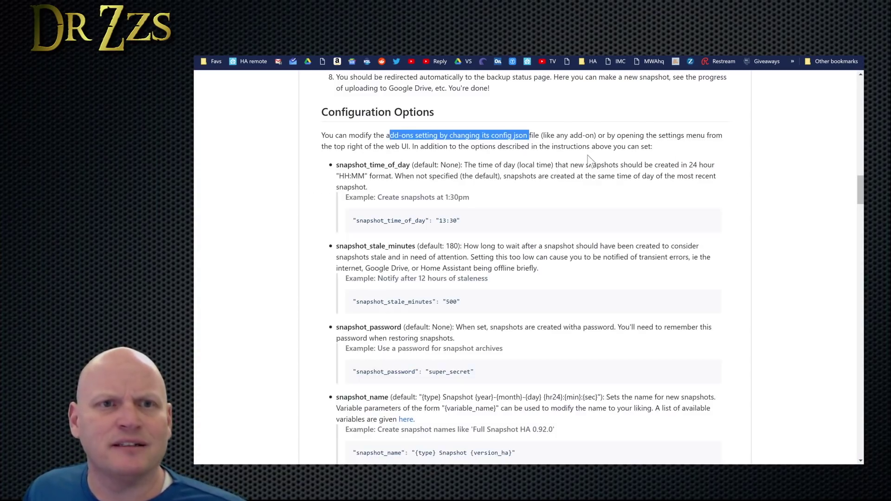
- Star the sabeechen/hassio-google-drive-backup repository on GitHub, bringing it to 88 stars
scroll(589, 160, up, 20)
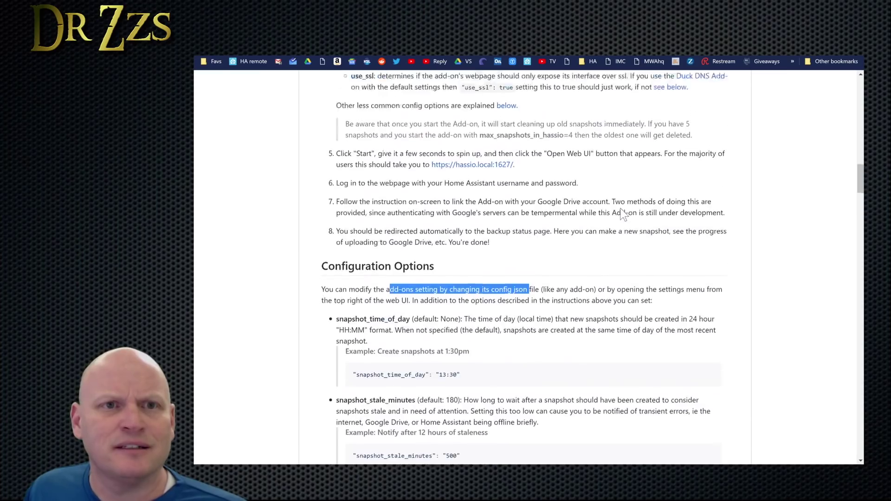
scroll(528, 147, up, 7)
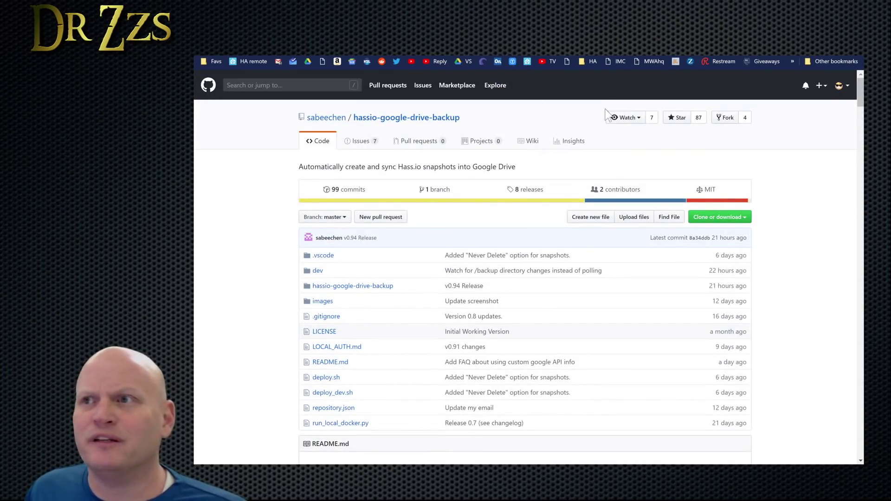
click(679, 122)
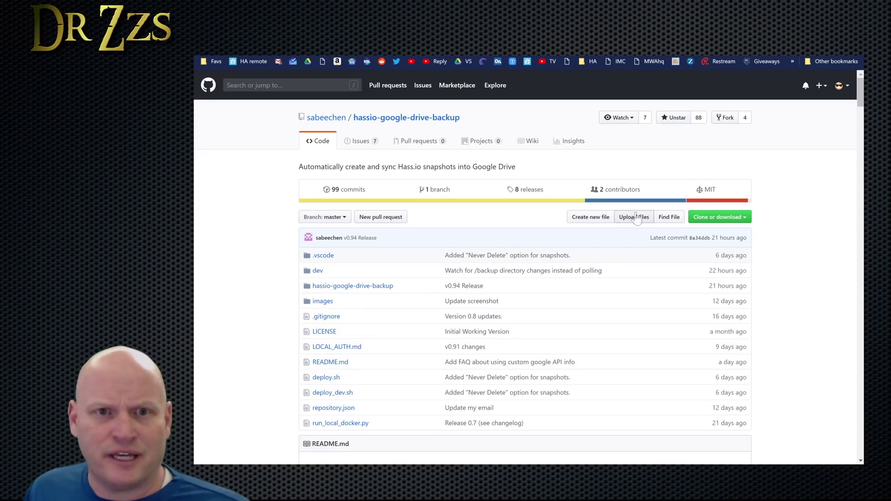
scroll(860, 112, down, 1)
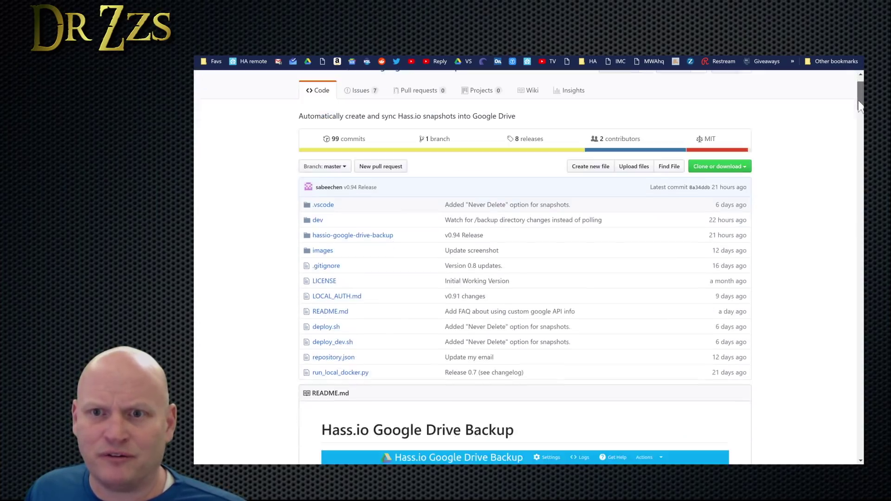
drag(860, 106, 861, 446)
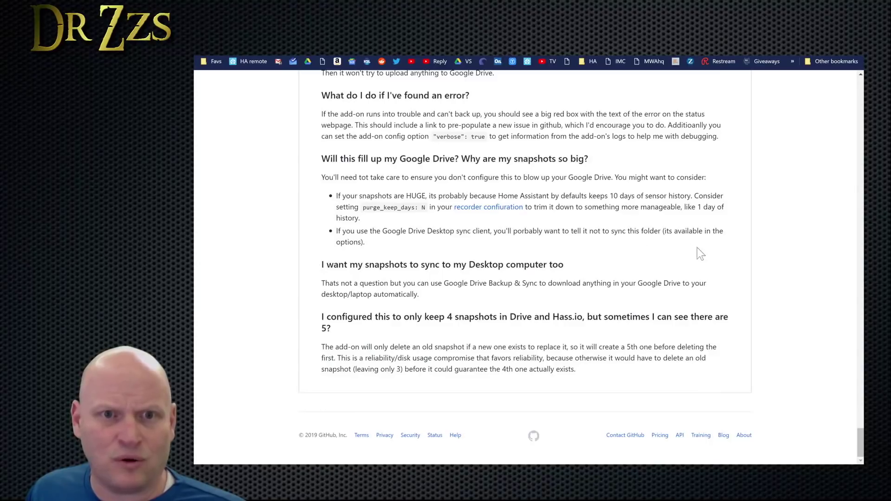
drag(860, 448, 860, 92)
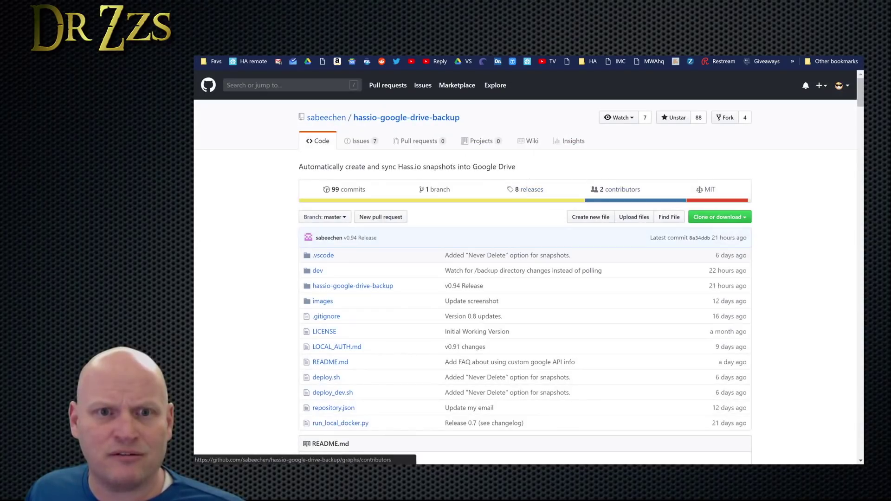